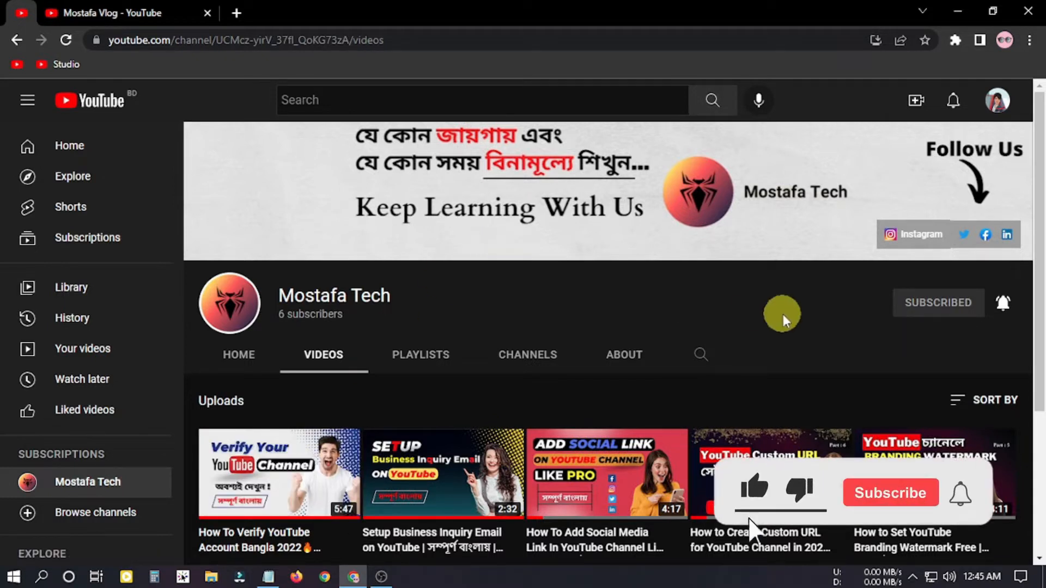
- Open the How To Verify YouTube Account video from the channel's uploads and highlight the channel-name suffix in its title
middle_click(234, 466)
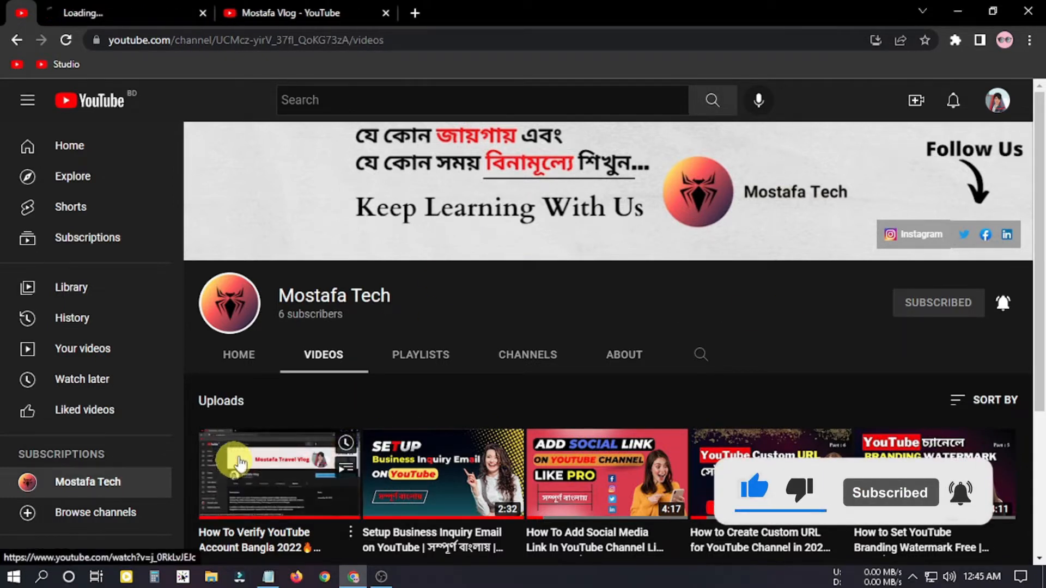
click(110, 8)
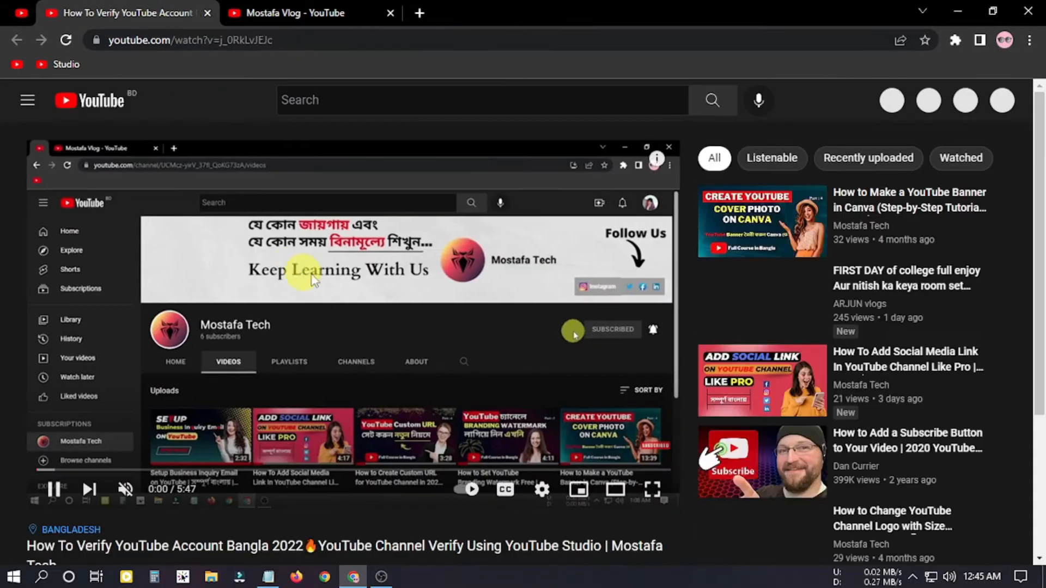
scroll(338, 283, down, 5)
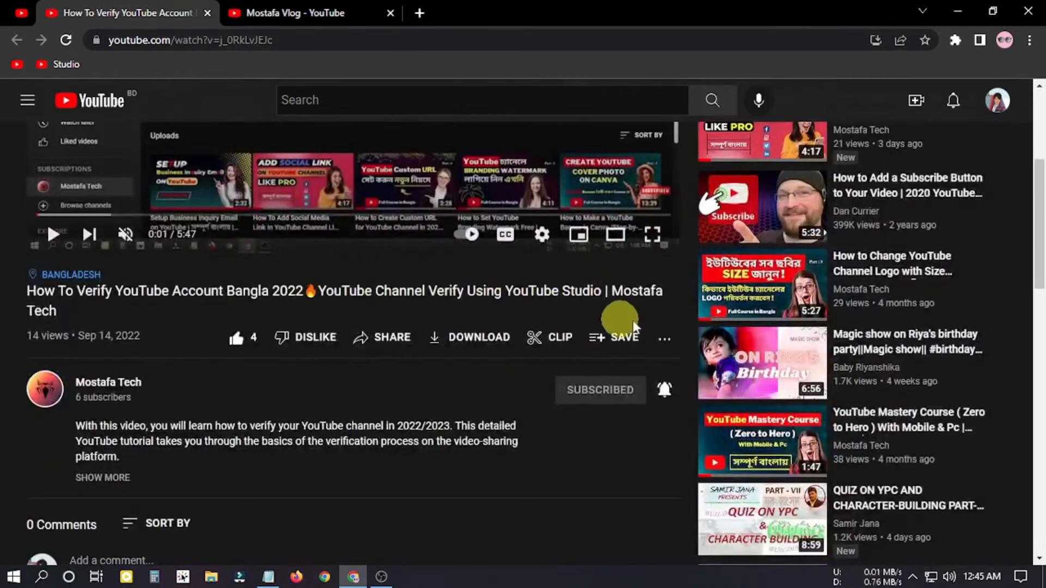
drag(603, 292, 629, 312)
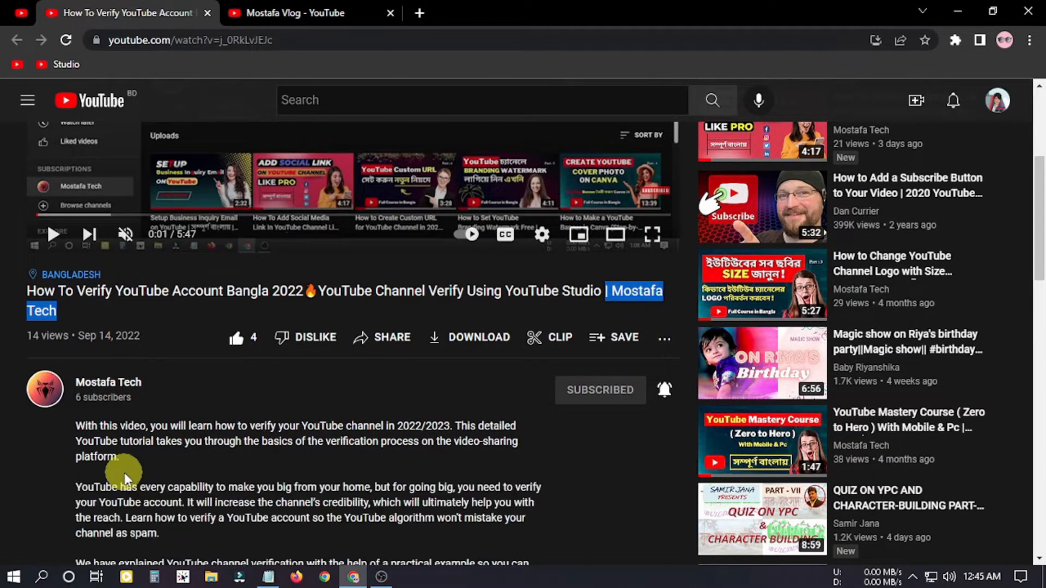
- Expand the verification video's description and examine its introduction, playlist links, social links, keywords and hashtags
click(106, 477)
scroll(334, 332, down, 8)
scroll(334, 332, up, 5)
drag(73, 297, 348, 269)
scroll(404, 375, down, 7)
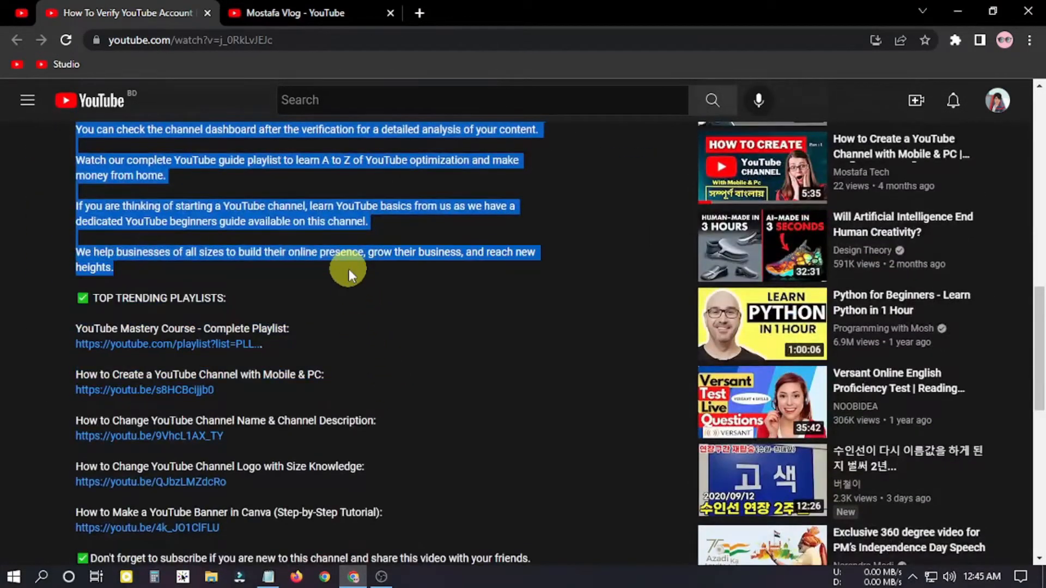
drag(76, 297, 586, 472)
scroll(233, 338, down, 3)
scroll(299, 339, down, 5)
scroll(388, 305, down, 2)
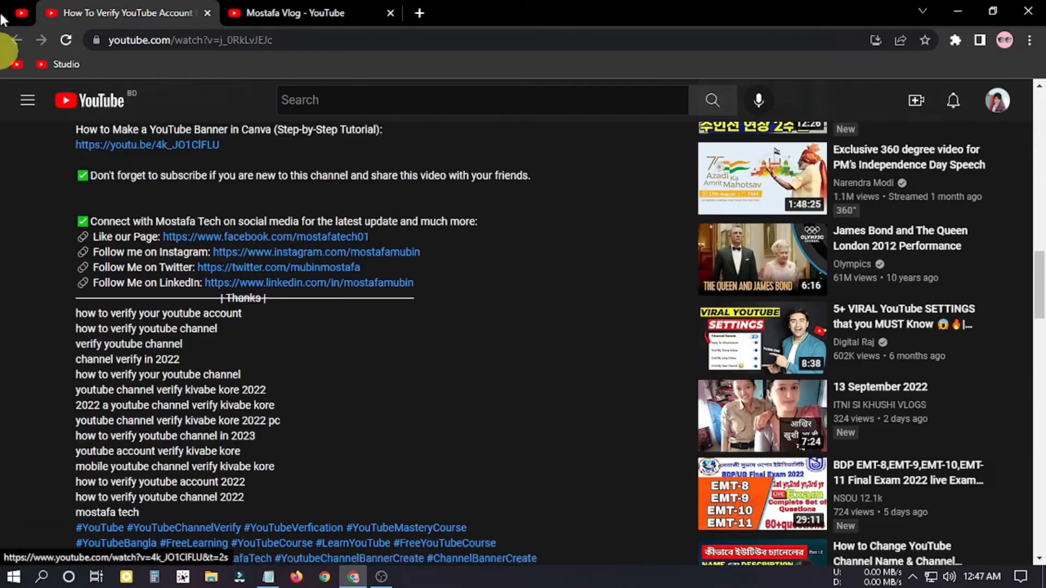
- Open the Setup Business Inquiry Email video from the channel's uploads and highlight the channel-name suffix in its title
click(6, 16)
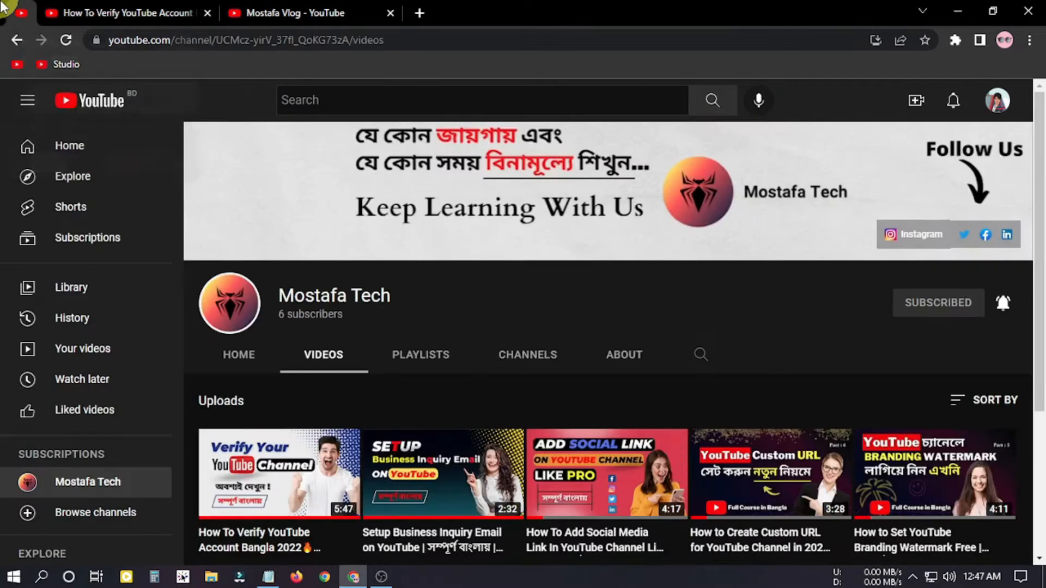
middle_click(423, 474)
click(305, 12)
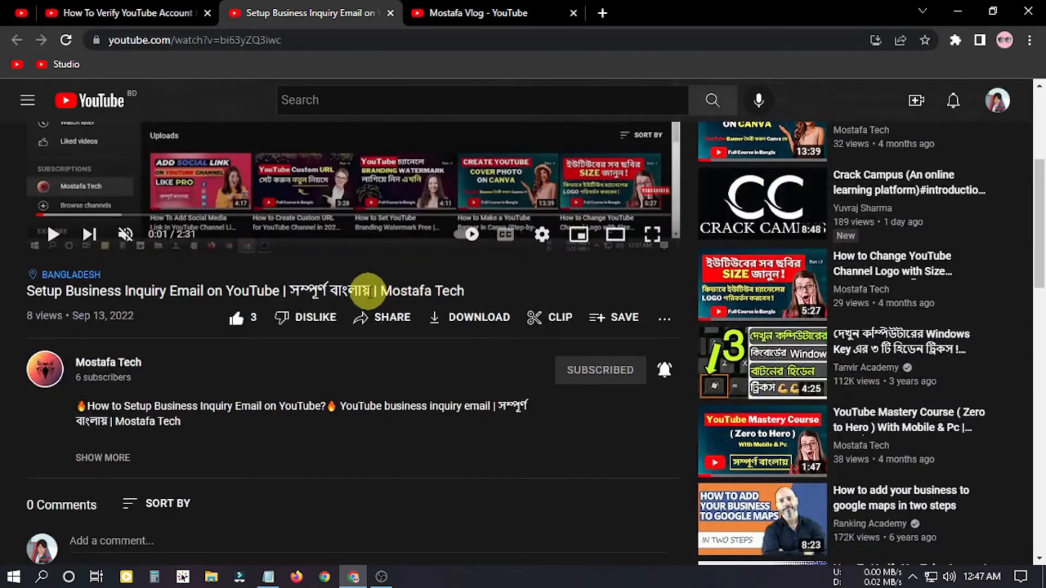
drag(374, 290, 490, 296)
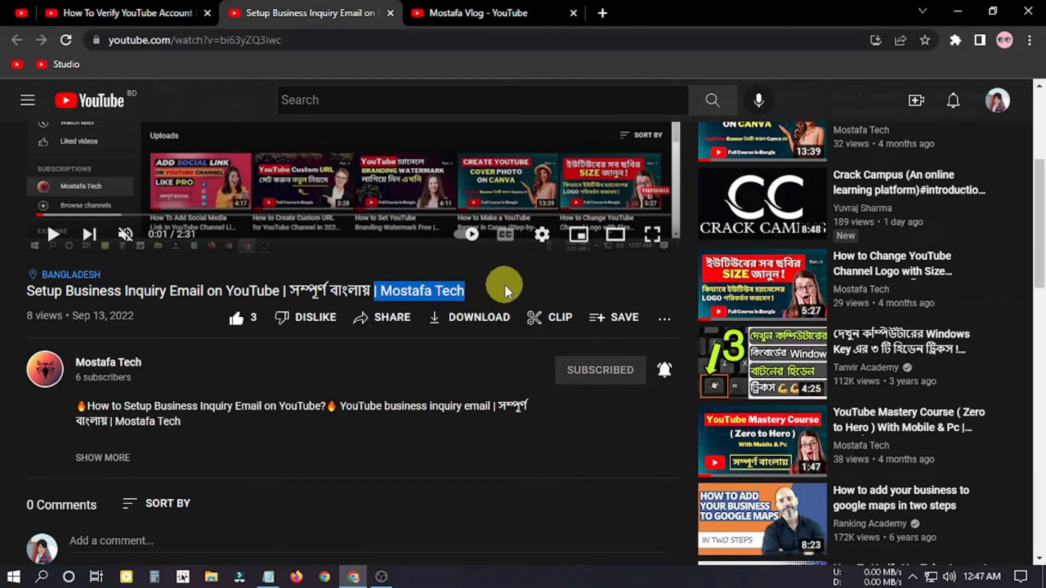
- Expand the business inquiry email video's description and highlight its text from the introduction down to the last hashtags
scroll(463, 275, down, 2)
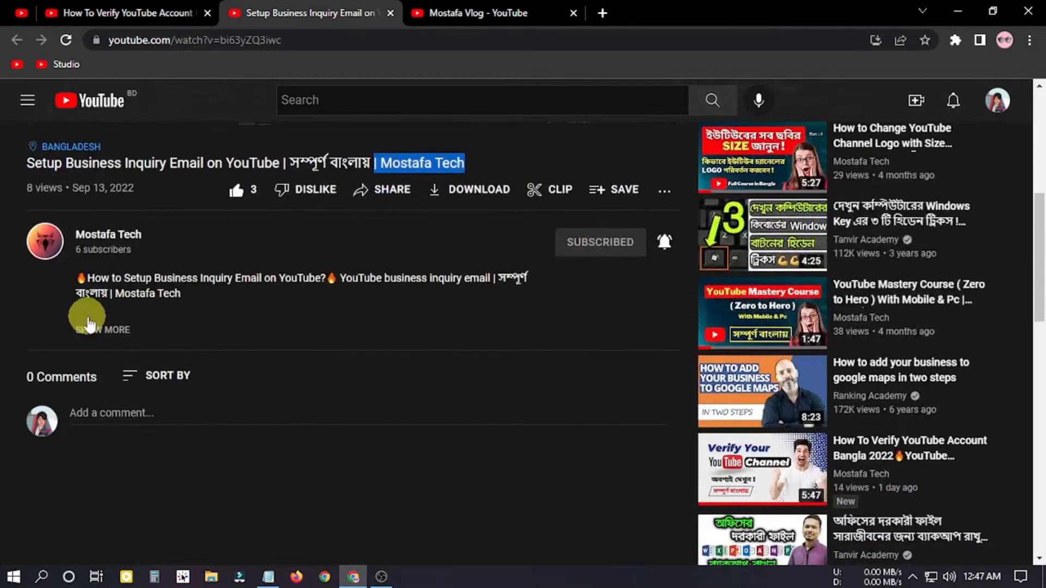
click(99, 338)
drag(85, 277, 337, 450)
scroll(402, 404, down, 5)
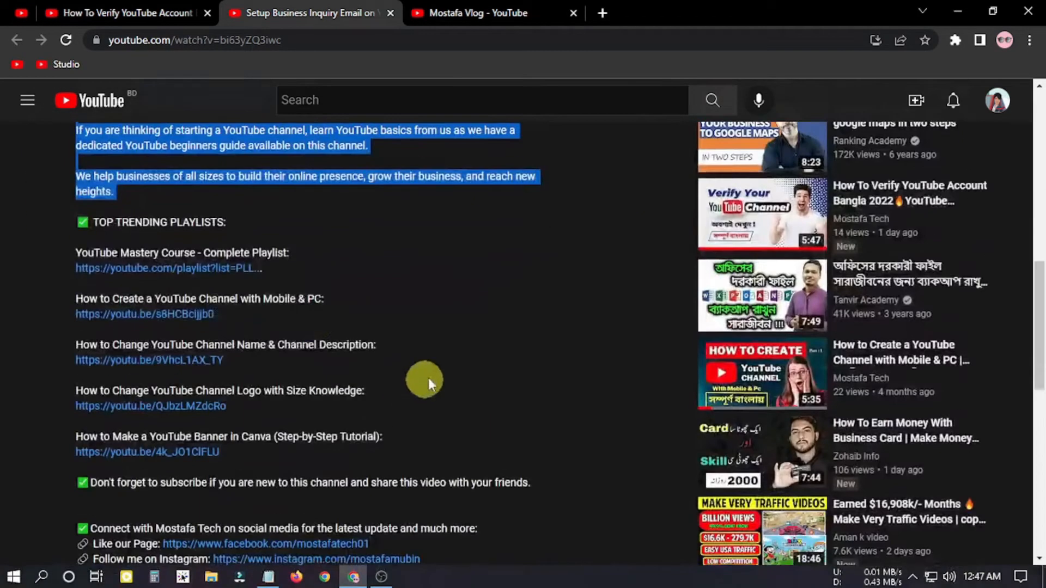
drag(64, 224, 348, 388)
scroll(348, 388, down, 5)
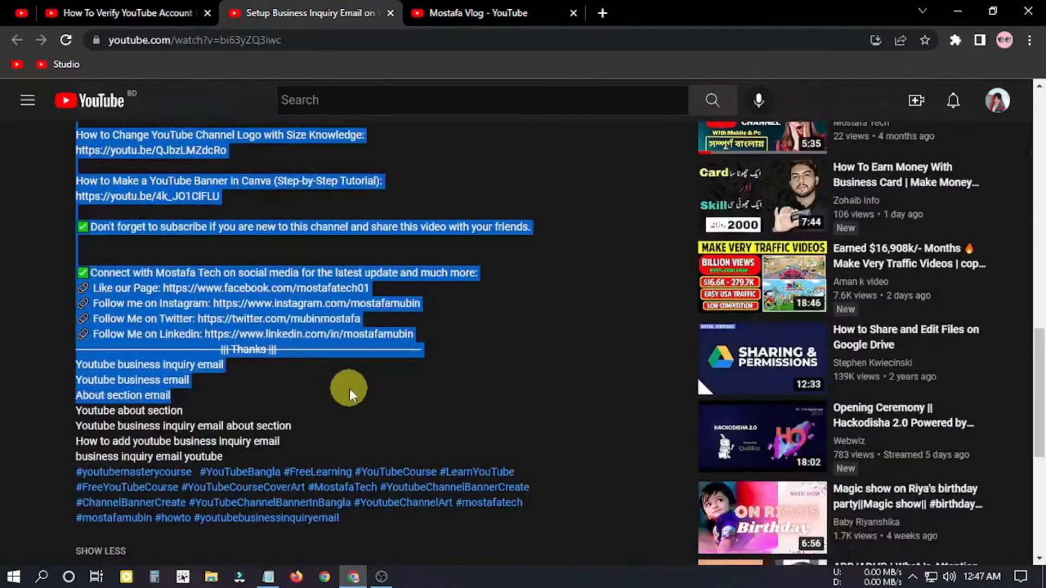
drag(428, 401, 434, 401)
scroll(433, 402, down, 2)
scroll(454, 402, up, 5)
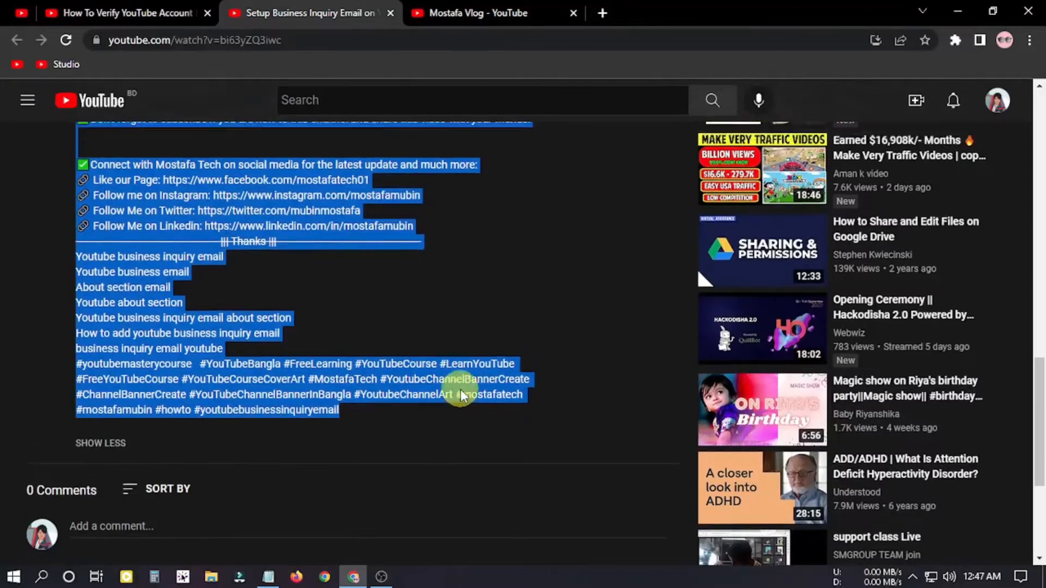
- Clear the selection and review the playlist links, social links, keywords and hashtags in the business inquiry video's description
click(379, 169)
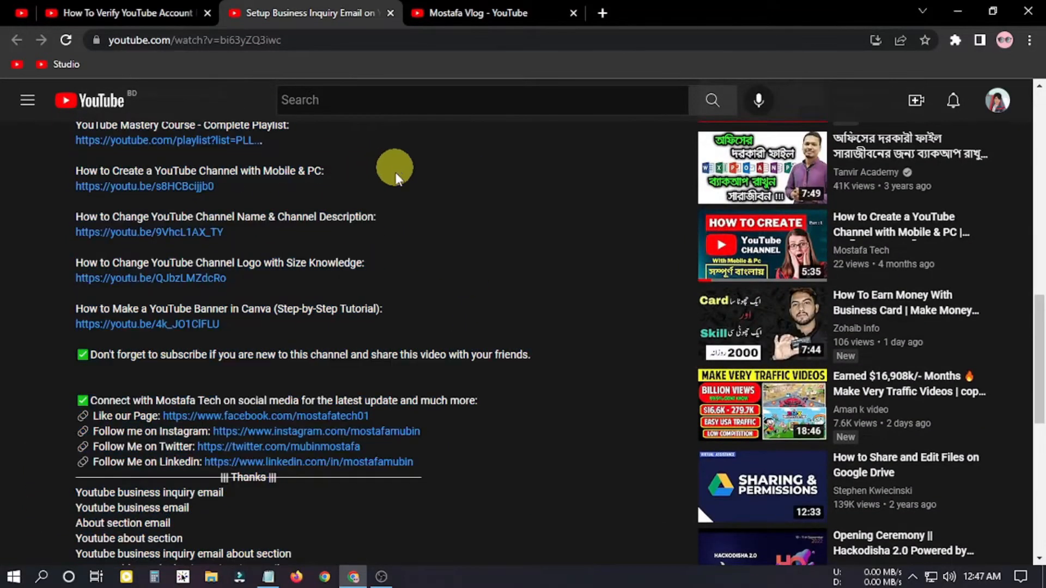
scroll(395, 172, down, 2)
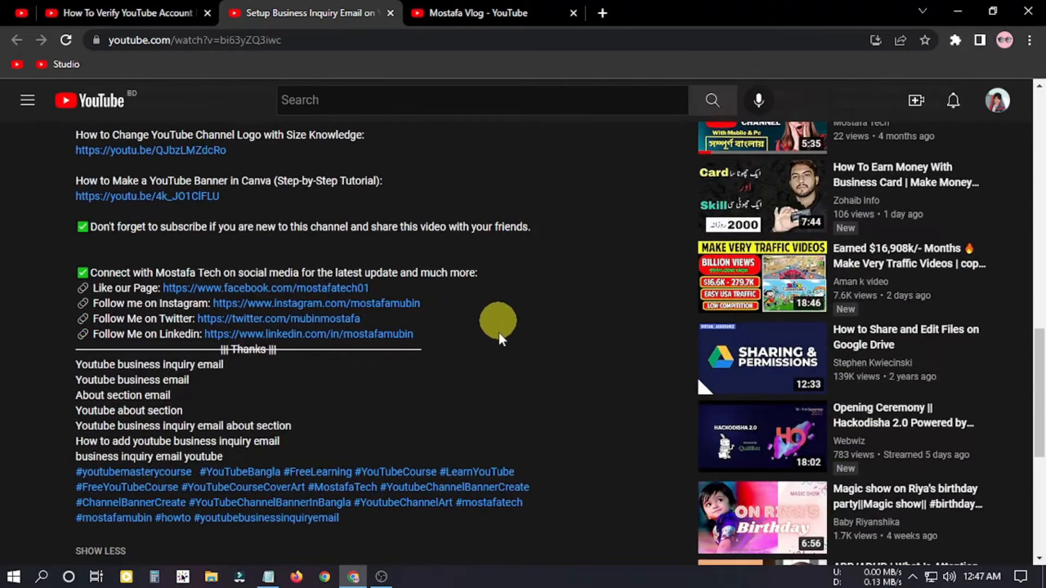
scroll(502, 327, down, 2)
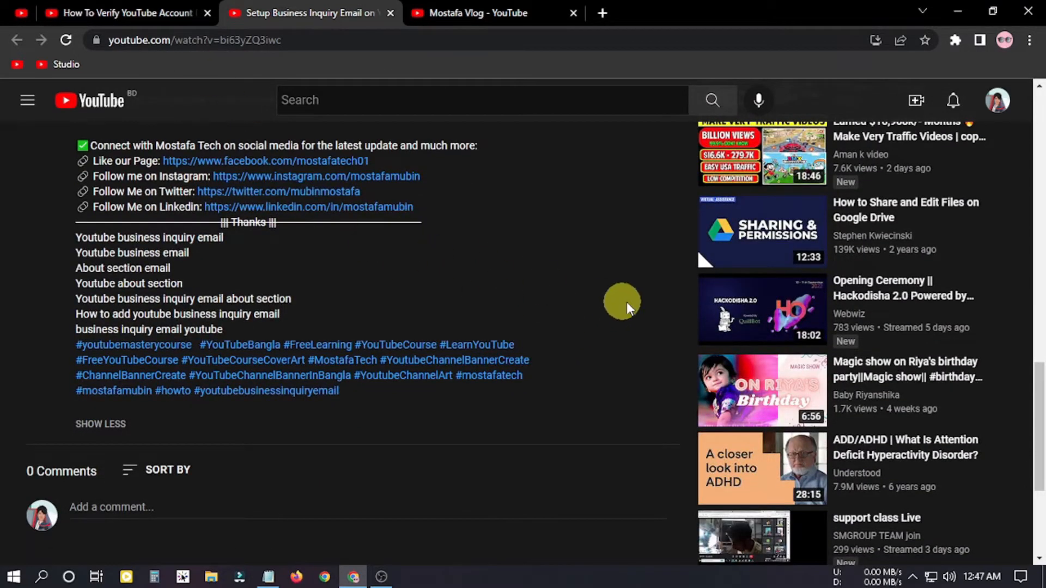
scroll(627, 302, up, 4)
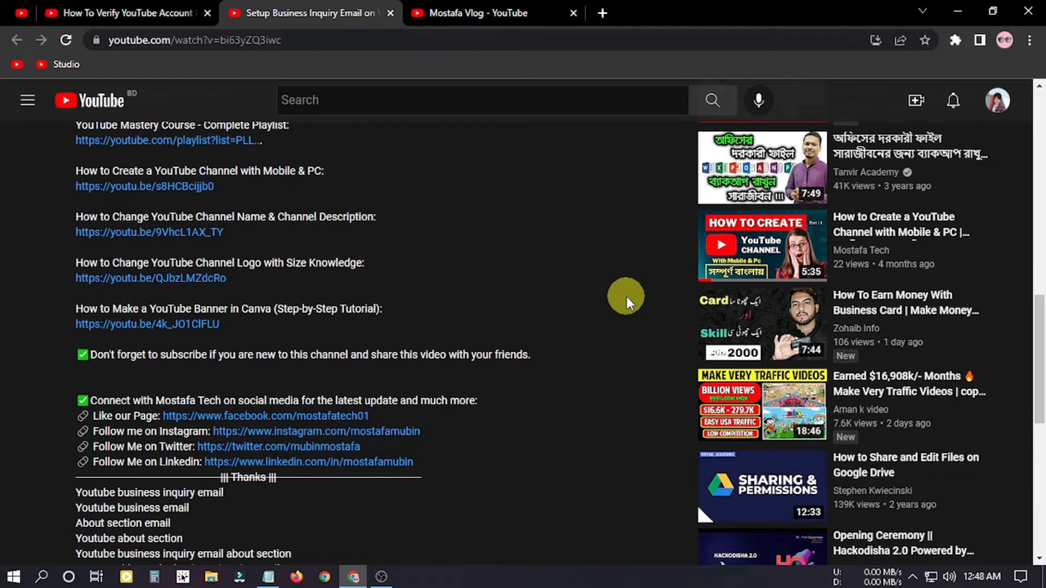
scroll(621, 296, up, 7)
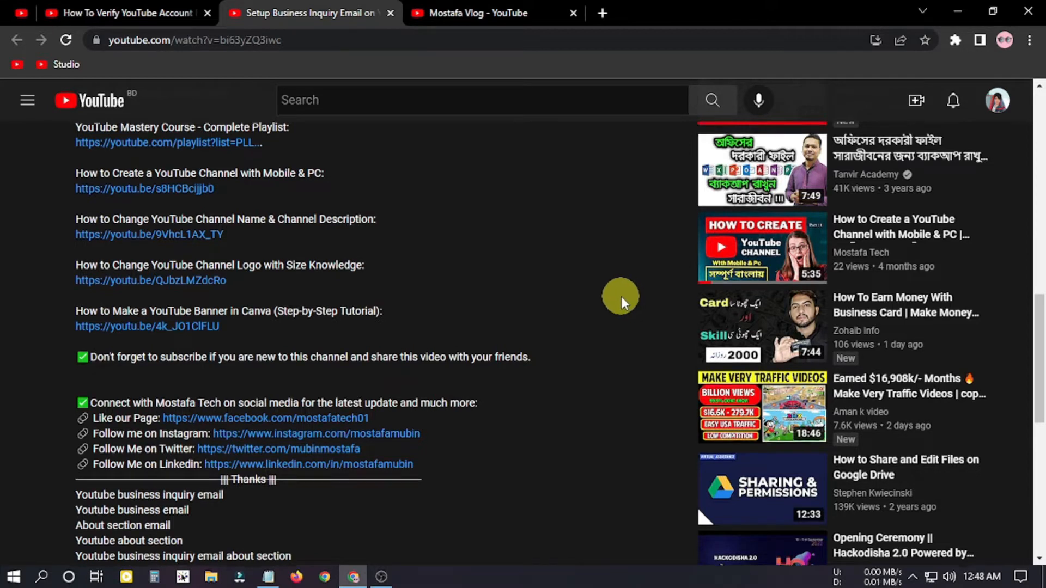
- Go to YouTube Studio for the Mostafa Vlog channel and open the upload defaults in its settings
click(2, 4)
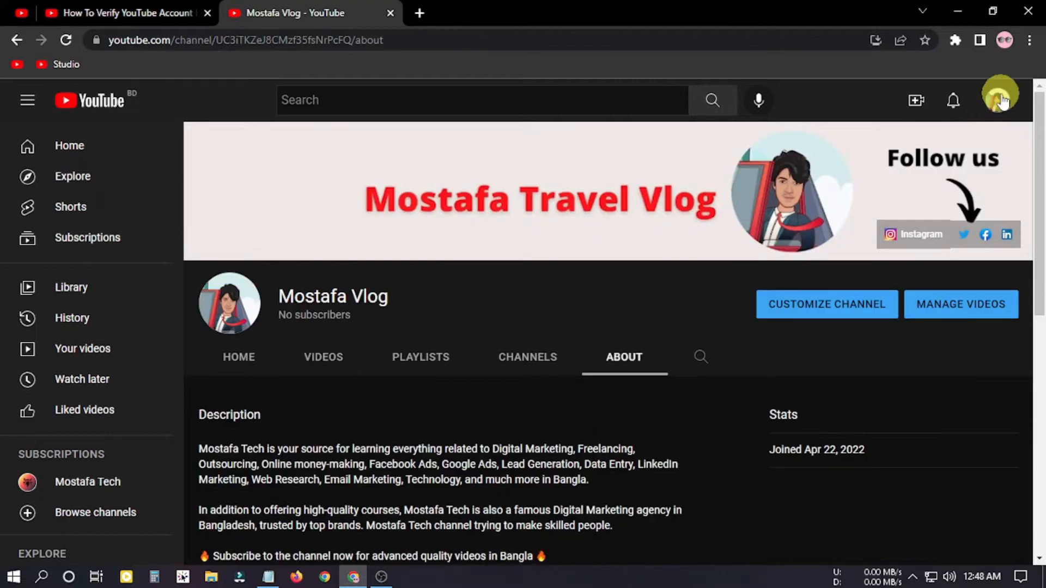
click(993, 101)
click(871, 202)
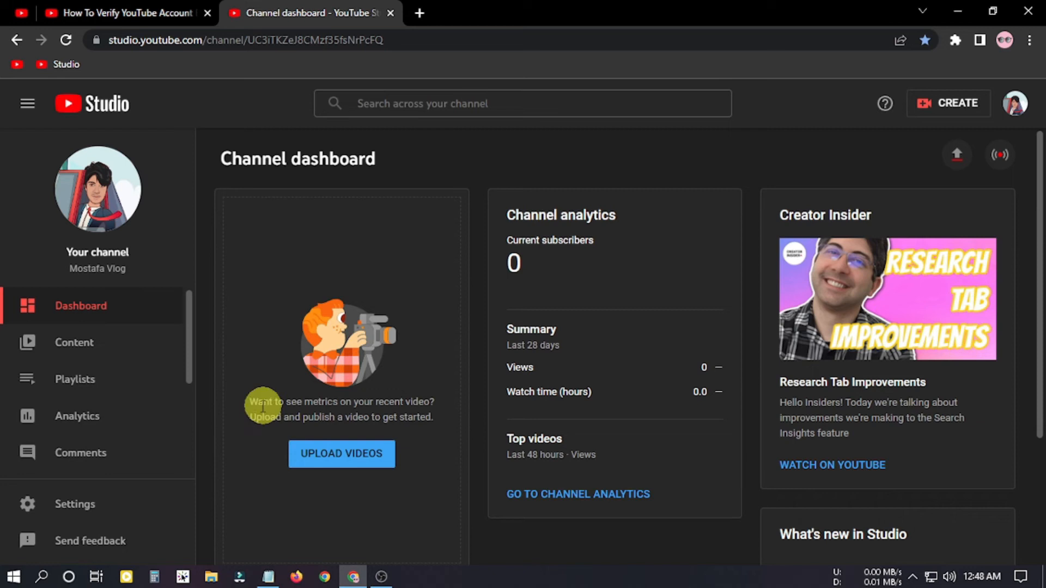
click(67, 506)
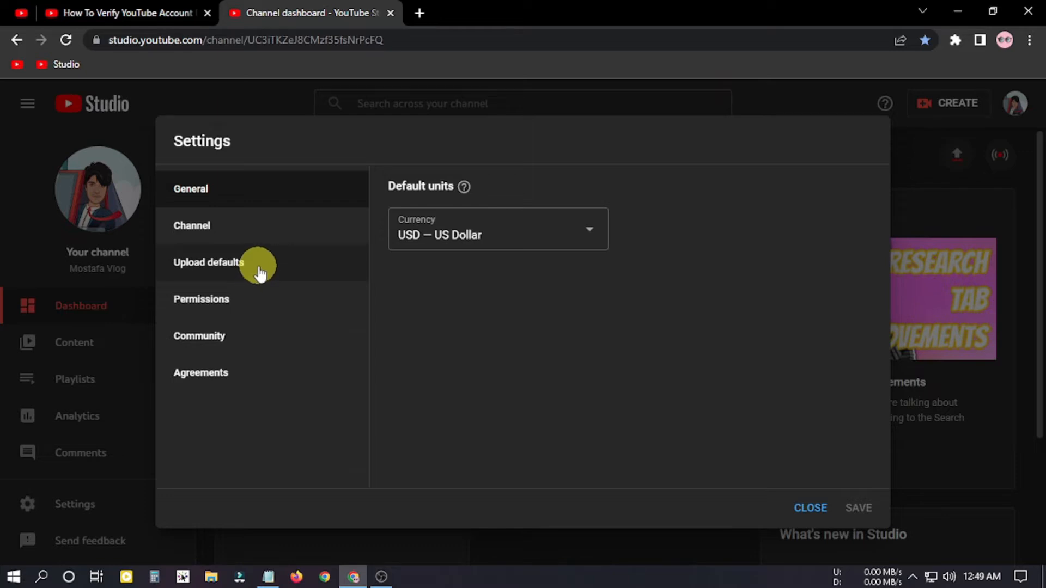
click(260, 273)
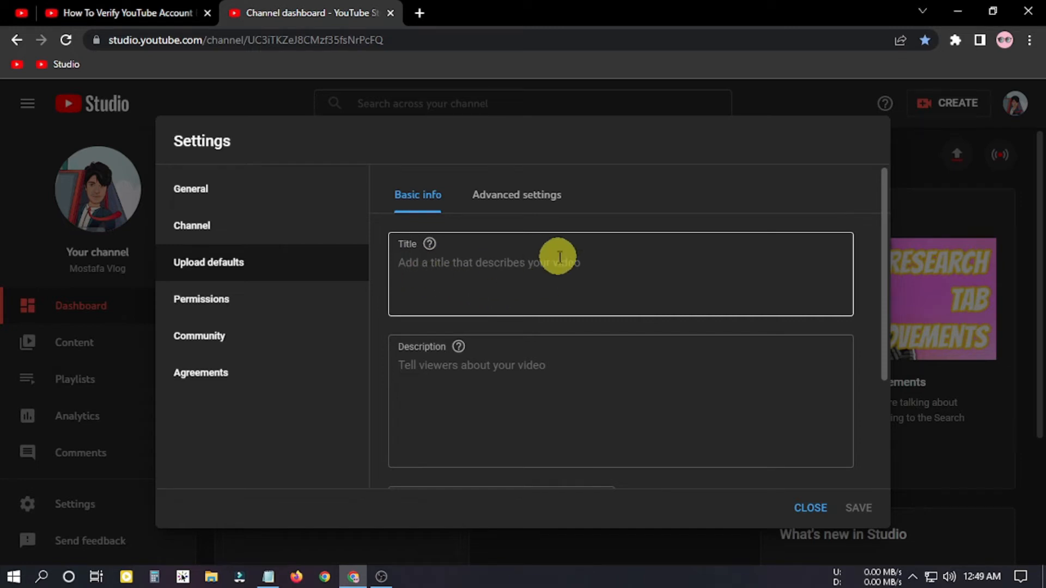
- Copy the "| Mostafa Tech" suffix from the title of the How To Verify YouTube Account video
click(523, 266)
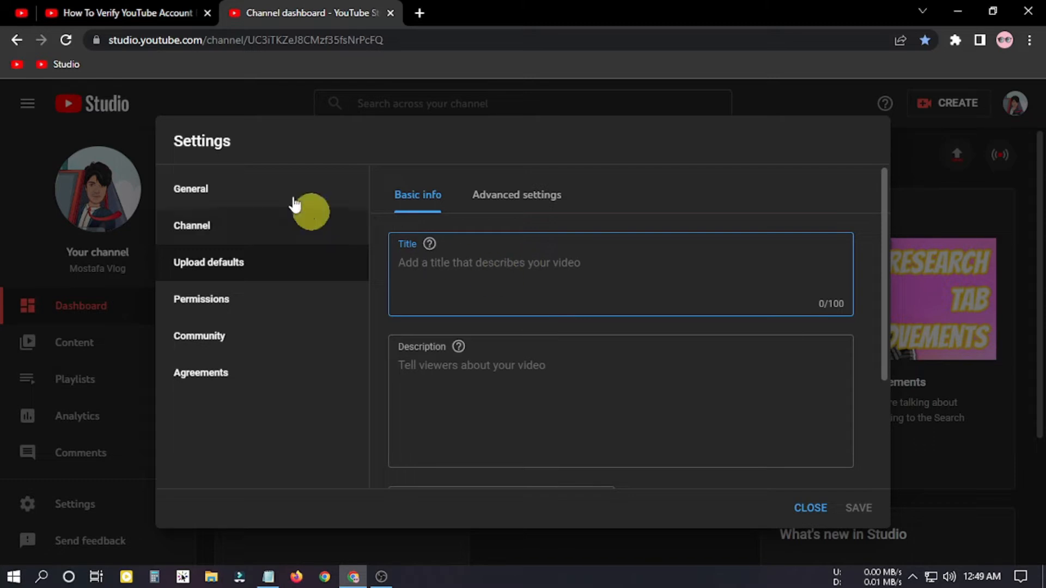
click(136, 12)
scroll(460, 361, up, 15)
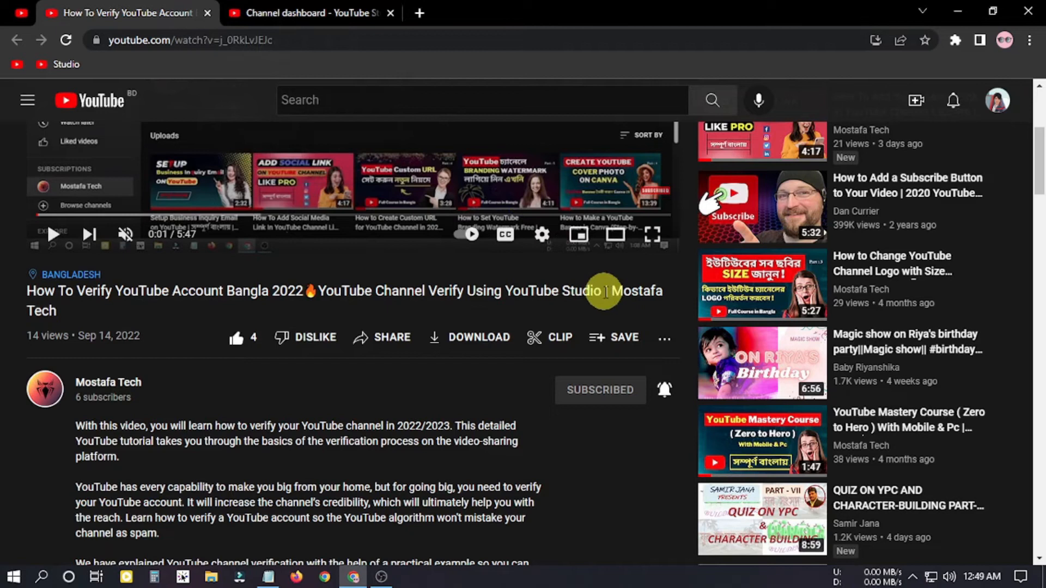
click(344, 11)
click(554, 310)
click(148, 13)
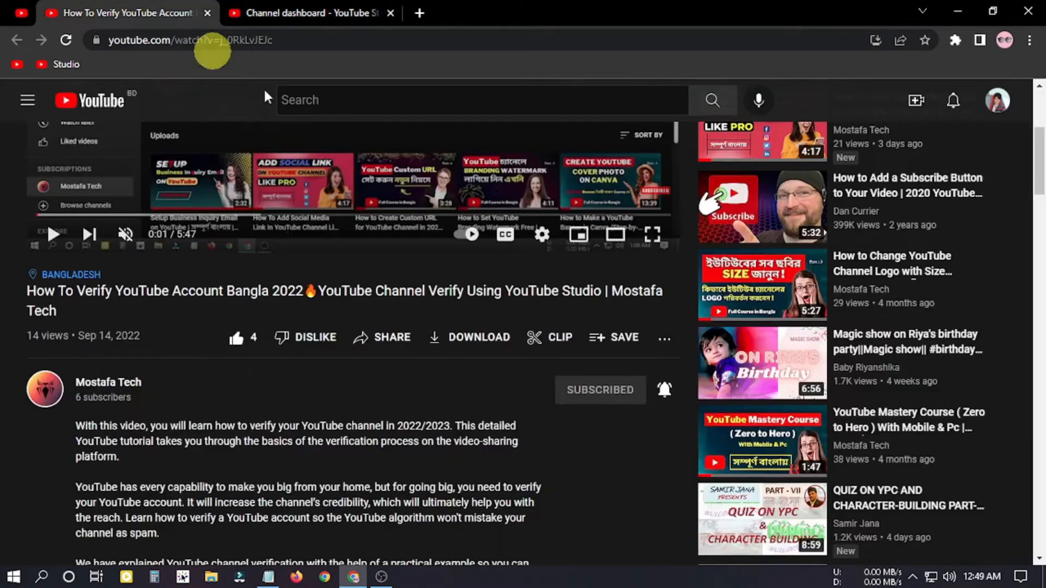
drag(603, 291, 621, 311)
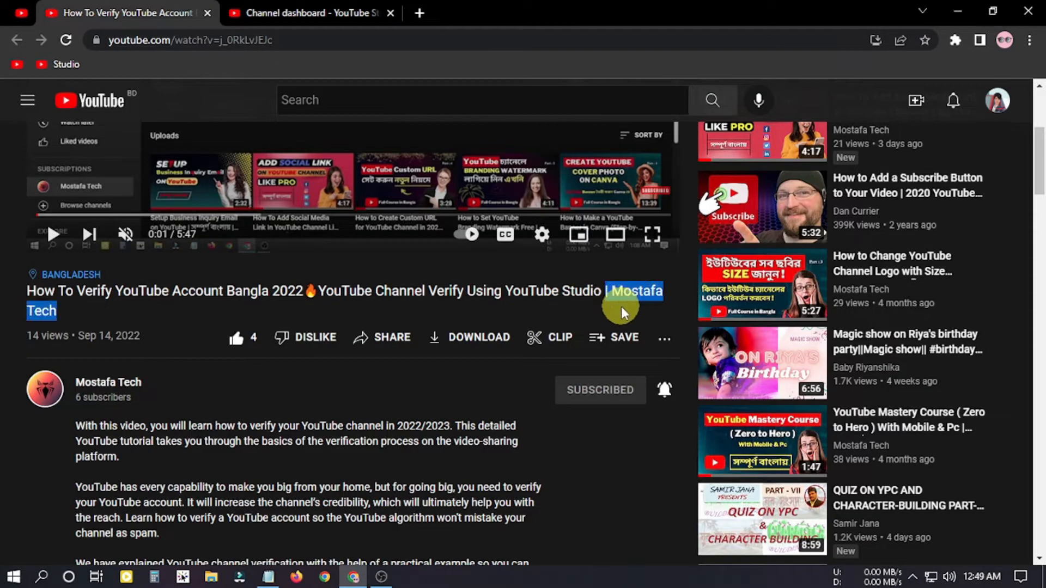
right_click(627, 282)
click(663, 305)
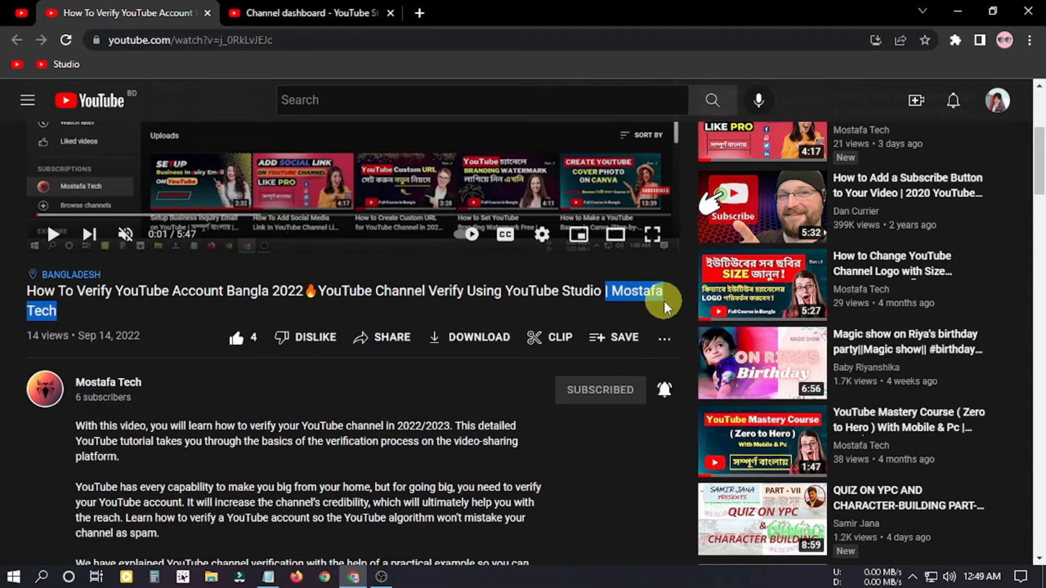
- Paste the copied suffix as the default upload title and change it to "| Mostafa Vlog"
key(ctrl+Tab)
right_click(553, 273)
click(584, 375)
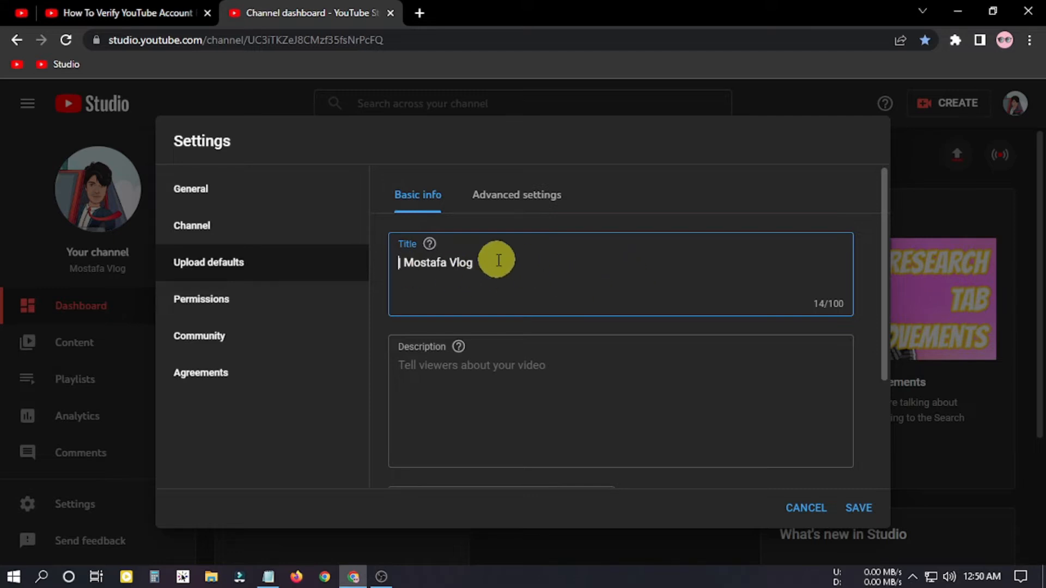
drag(499, 262, 381, 276)
click(619, 270)
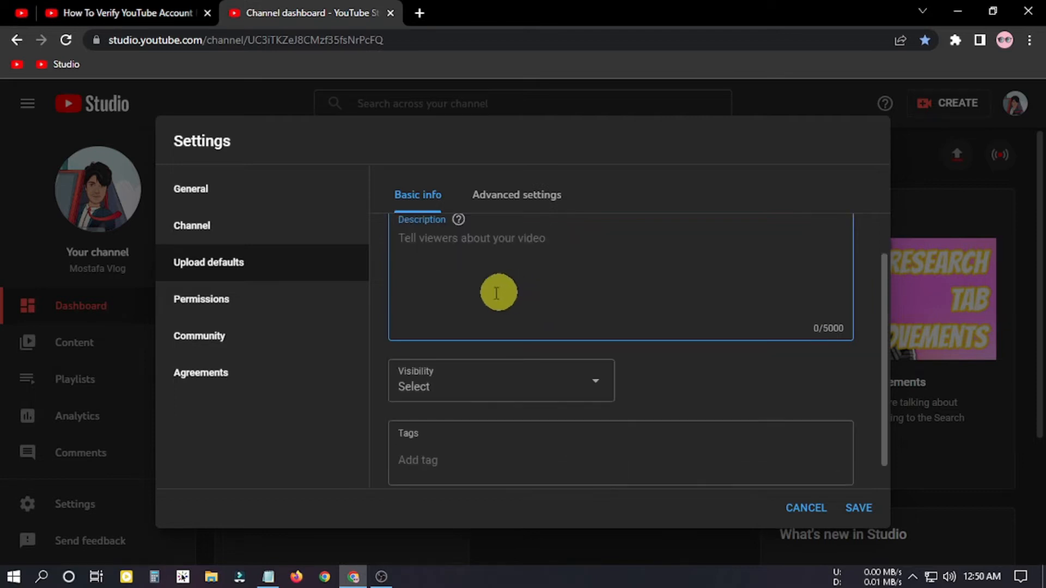
- Copy the verification video's description from "TOP TRENDING PLAYLISTS:" through the final hashtags
click(112, 6)
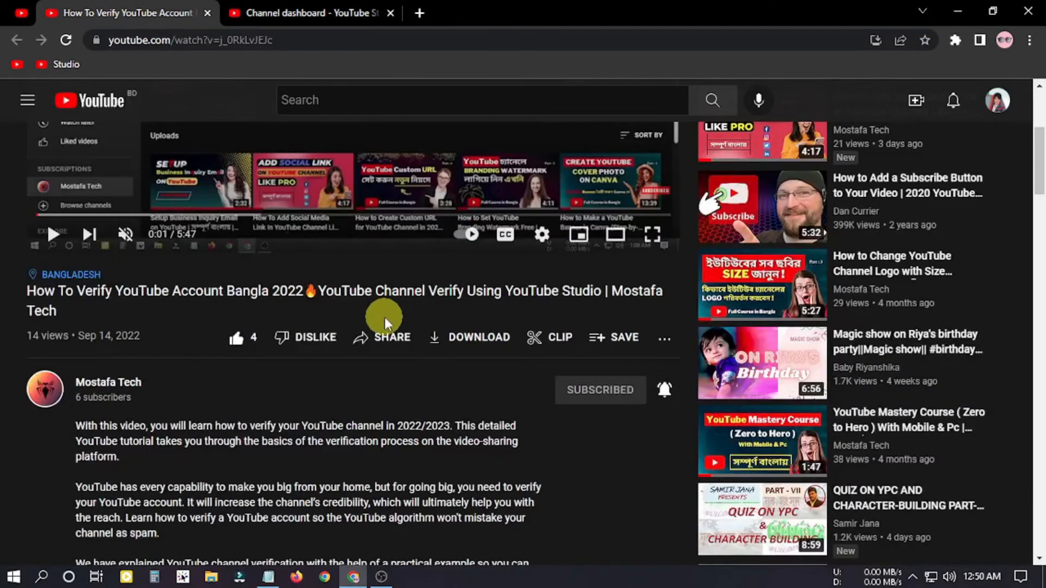
scroll(385, 322, down, 5)
scroll(373, 315, down, 5)
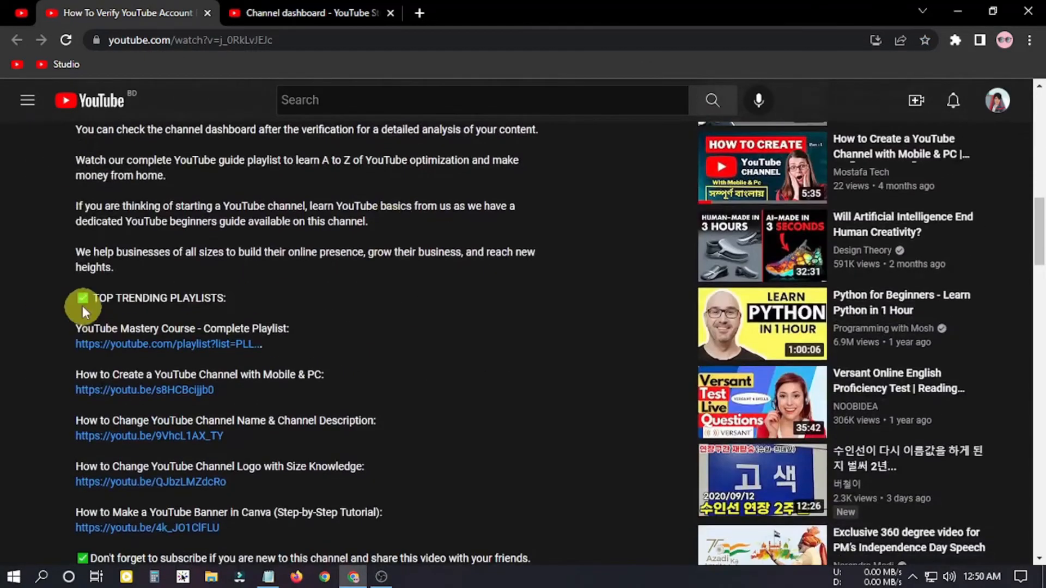
drag(75, 297, 408, 430)
scroll(404, 469, down, 1)
scroll(404, 473, down, 9)
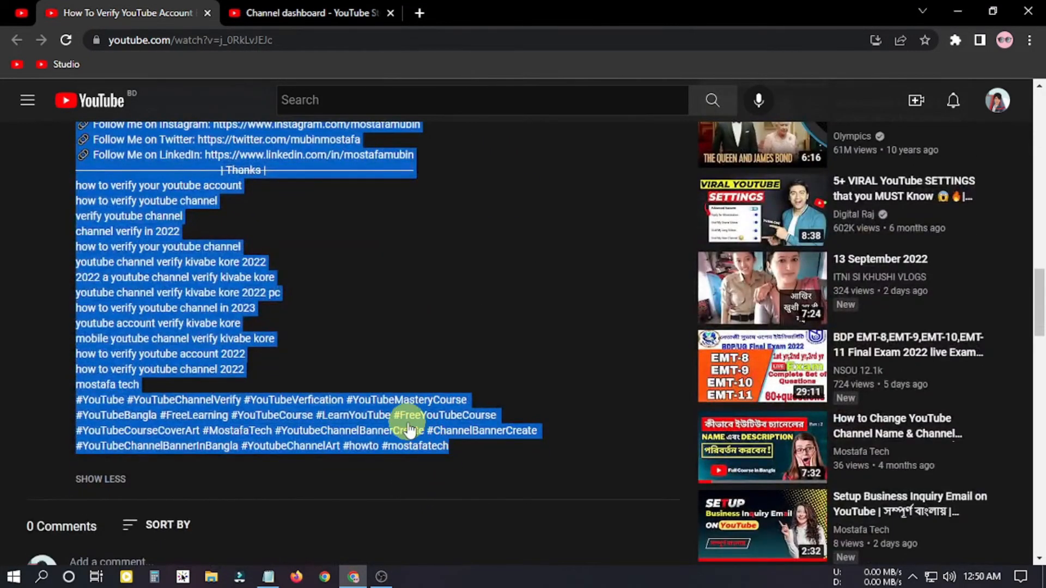
key(ctrl+c)
- Paste the copied playlist, social link and hashtag text into the default upload description, leaving blank lines above it
key(ctrl+Tab)
right_click(496, 297)
click(560, 402)
scroll(568, 319, up, 10)
scroll(594, 304, up, 5)
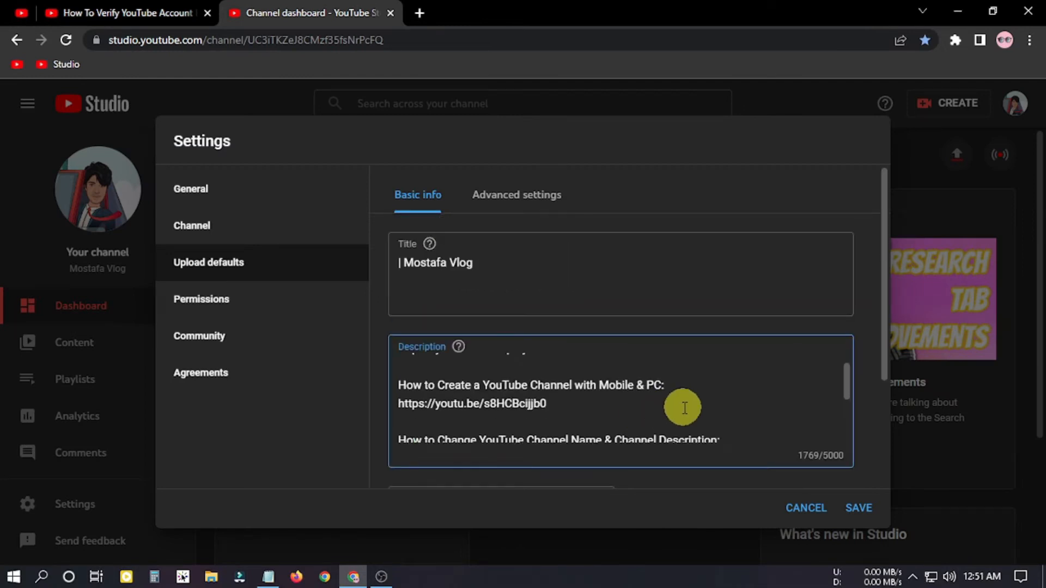
scroll(684, 408, up, 3)
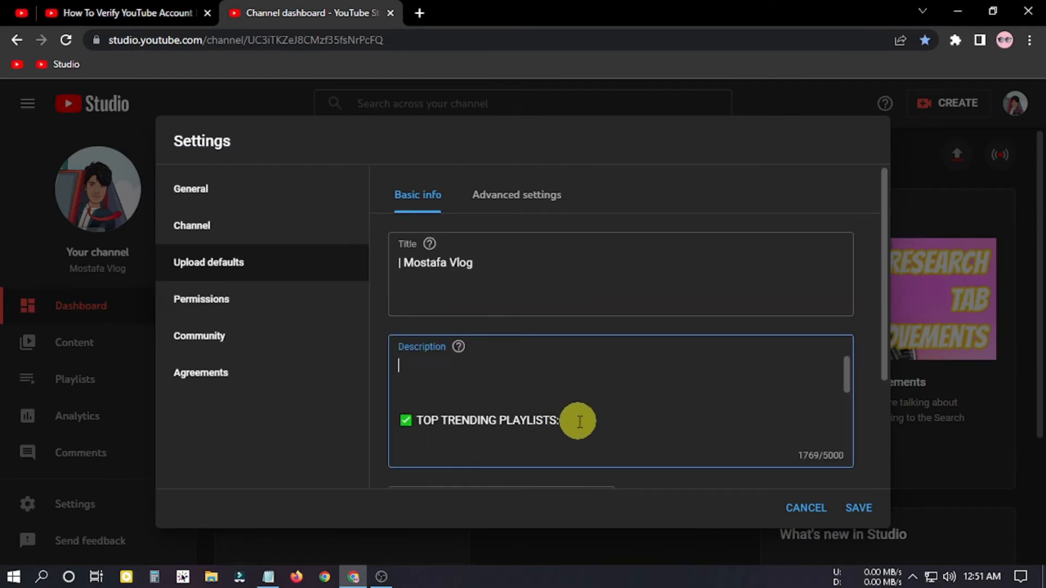
scroll(545, 412, down, 3)
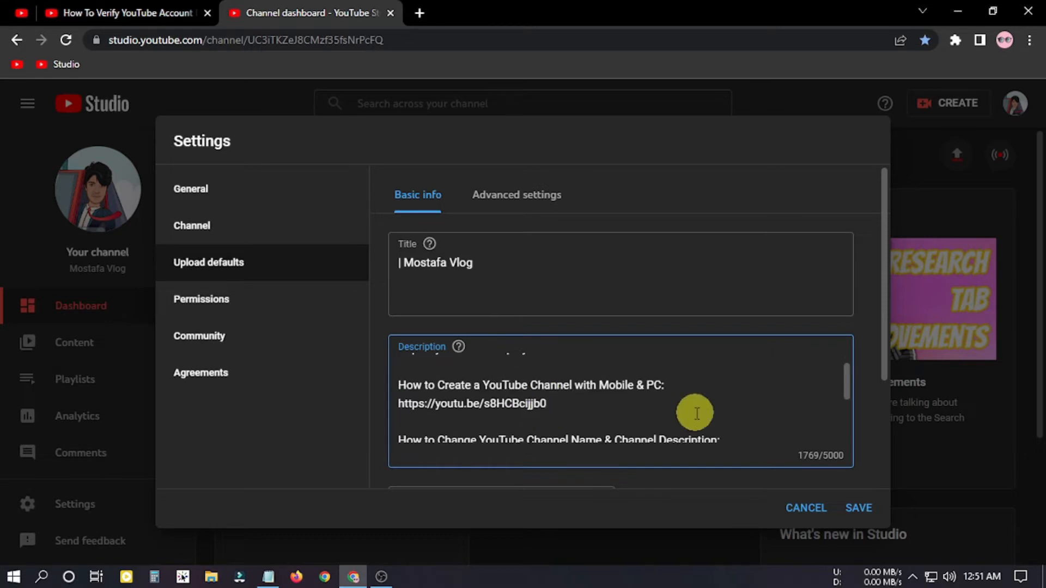
- Check the pasted default description and set the default upload visibility to Public
scroll(696, 412, down, 3)
scroll(695, 412, down, 5)
scroll(694, 411, down, 3)
scroll(694, 411, up, 15)
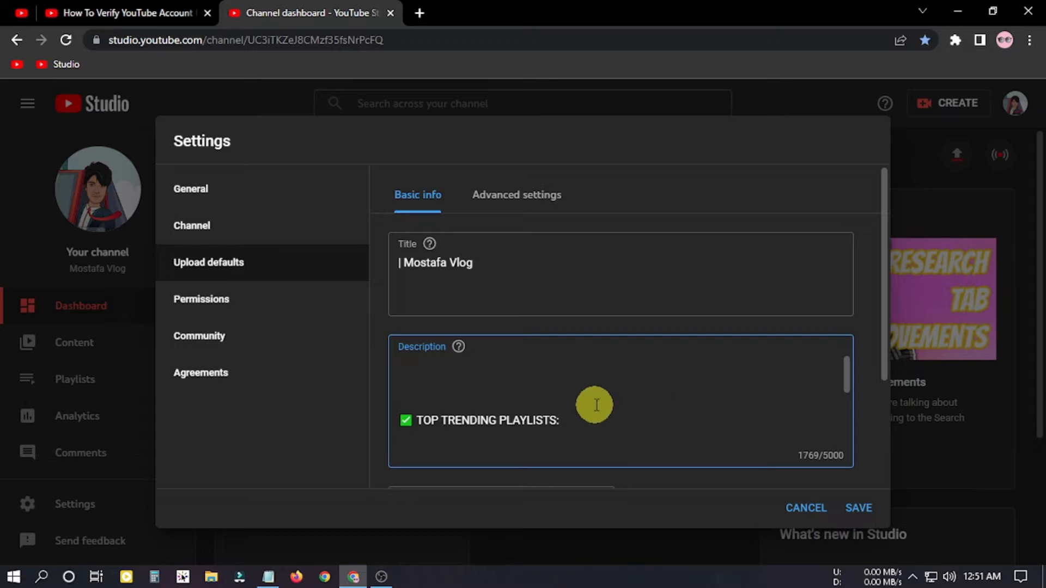
scroll(693, 285, down, 3)
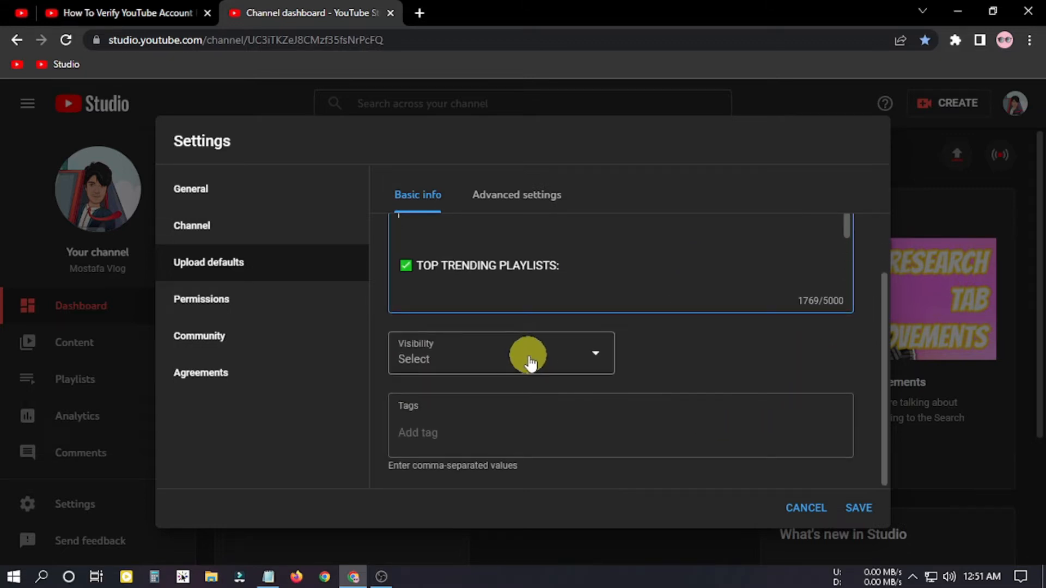
click(528, 361)
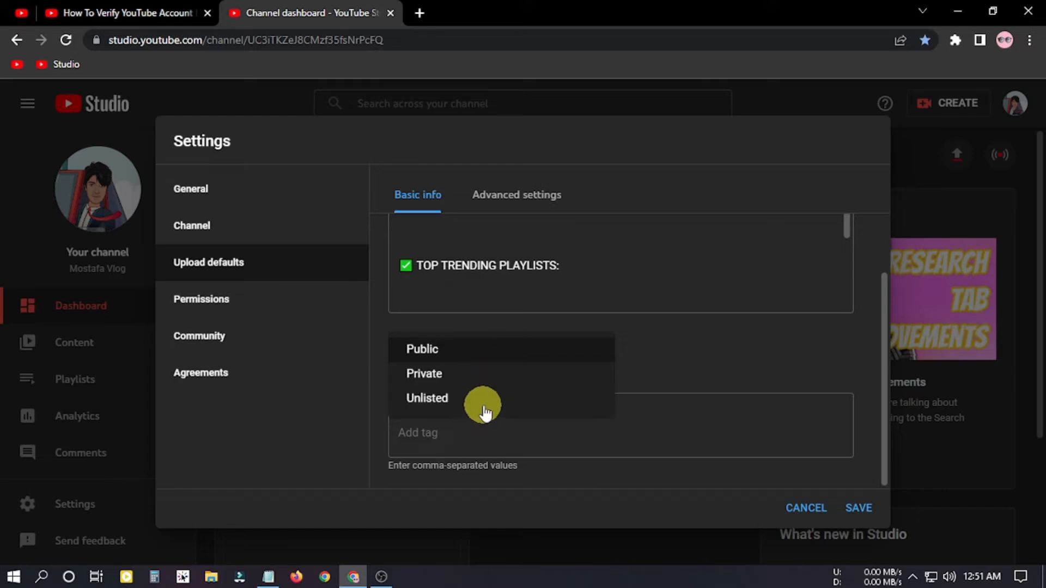
click(493, 351)
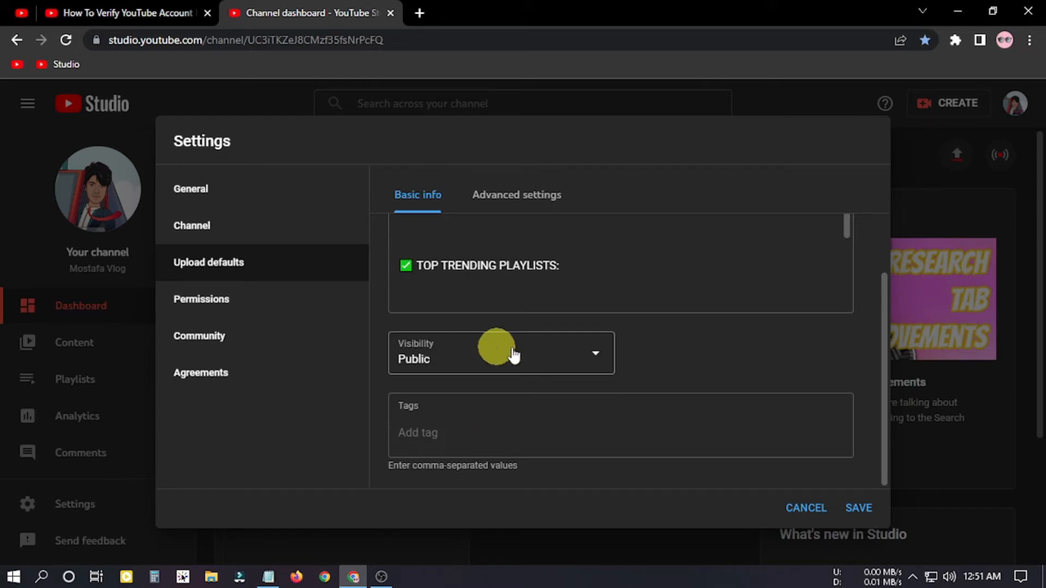
- Copy the tag list from the Notepad note and paste it as the default tags: travel vlogs, story and vlogs, family vlog
click(529, 430)
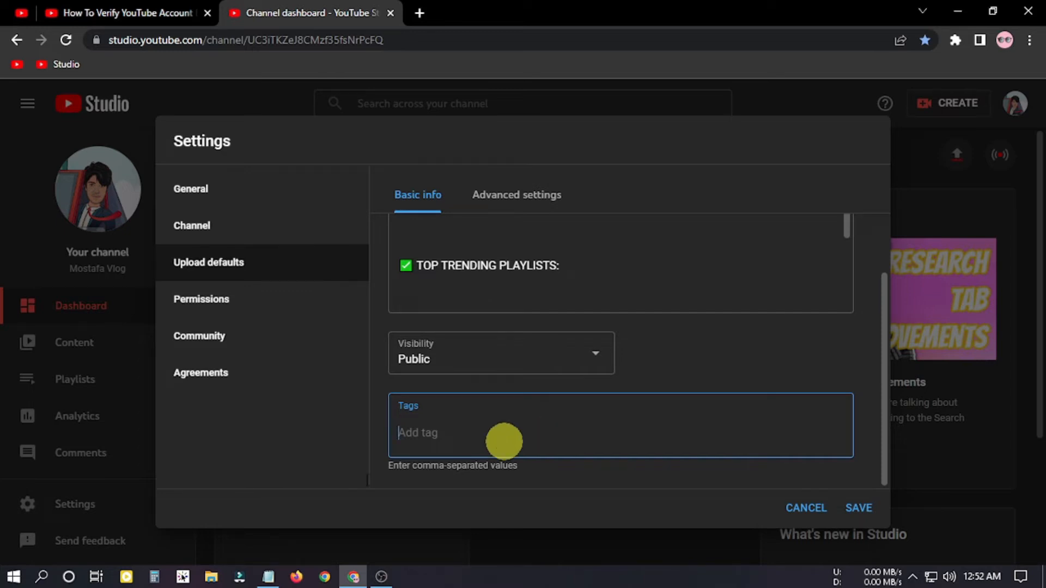
mouse_move(268, 577)
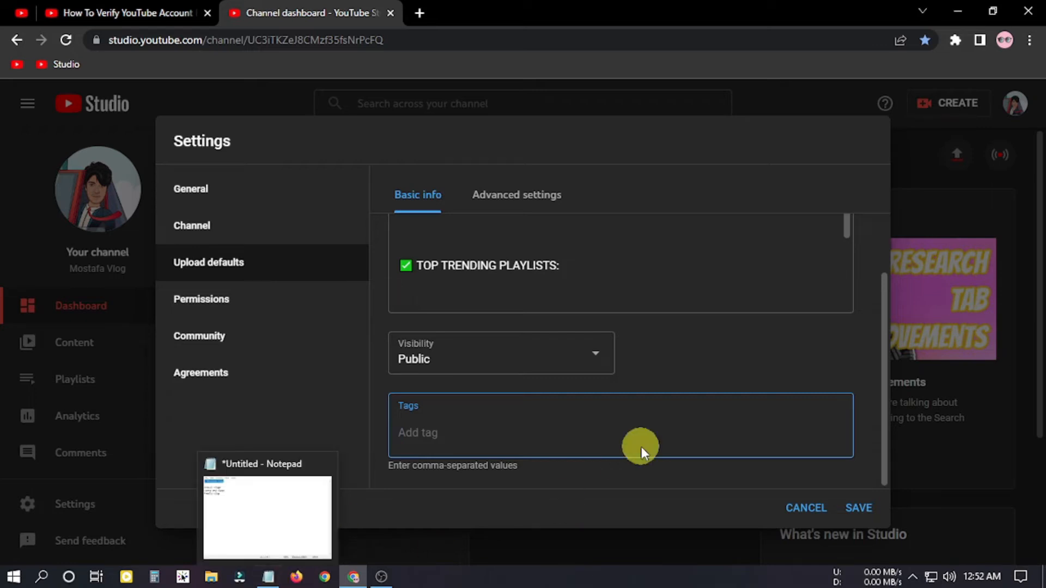
key(alt+Tab)
drag(229, 235, 159, 196)
right_click(158, 196)
click(207, 242)
click(810, 426)
right_click(841, 406)
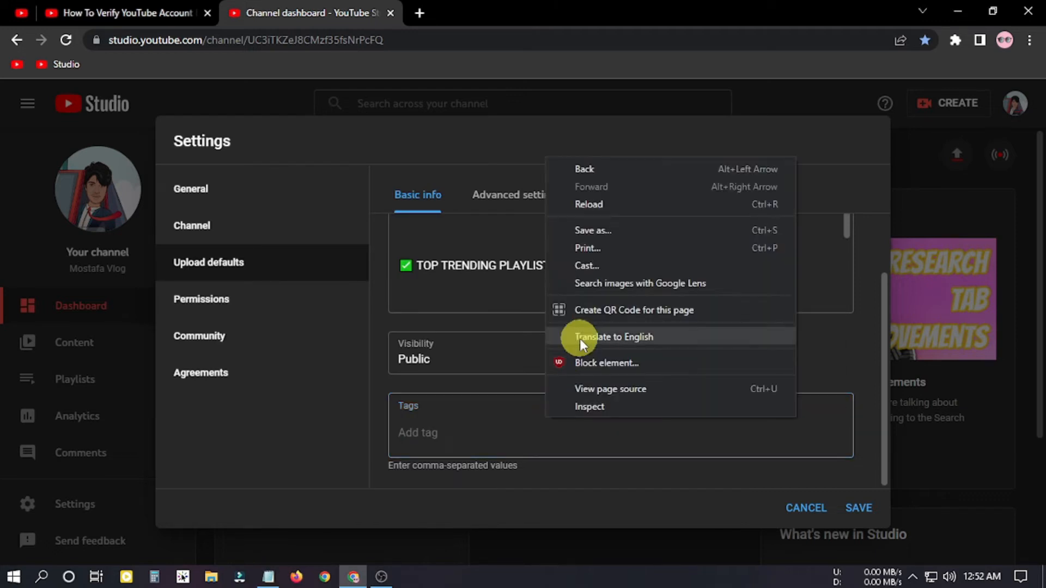
key(ctrl+v)
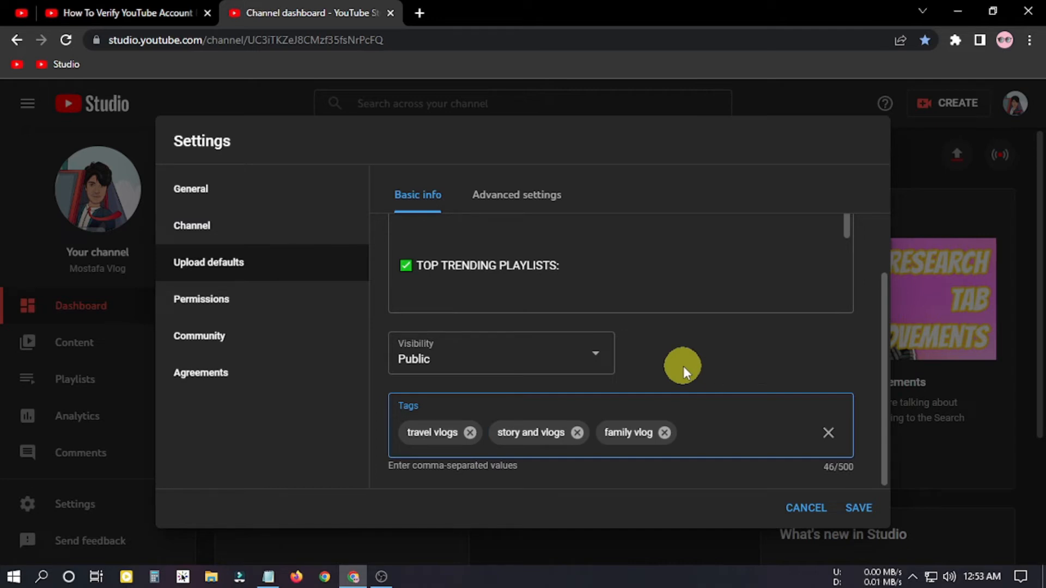
click(769, 354)
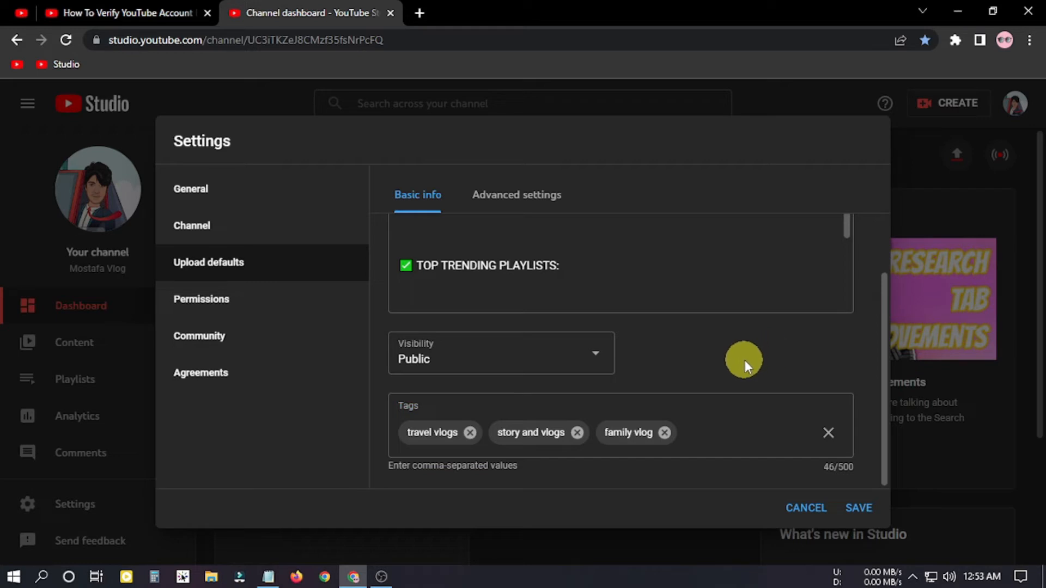
- In the advanced upload defaults, choose Standard YouTube License as the license and Travel & Events as the category
click(537, 202)
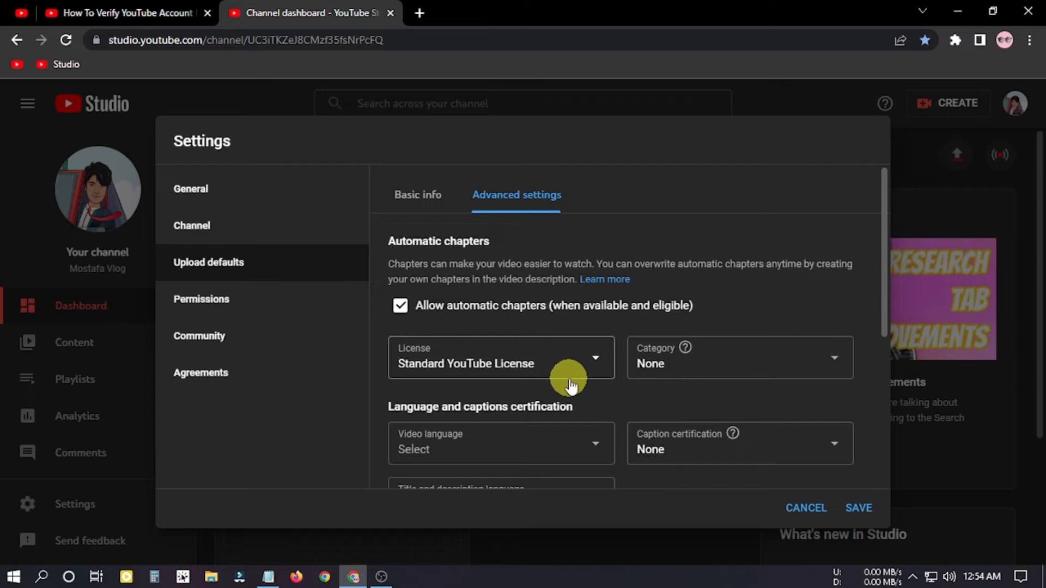
click(554, 359)
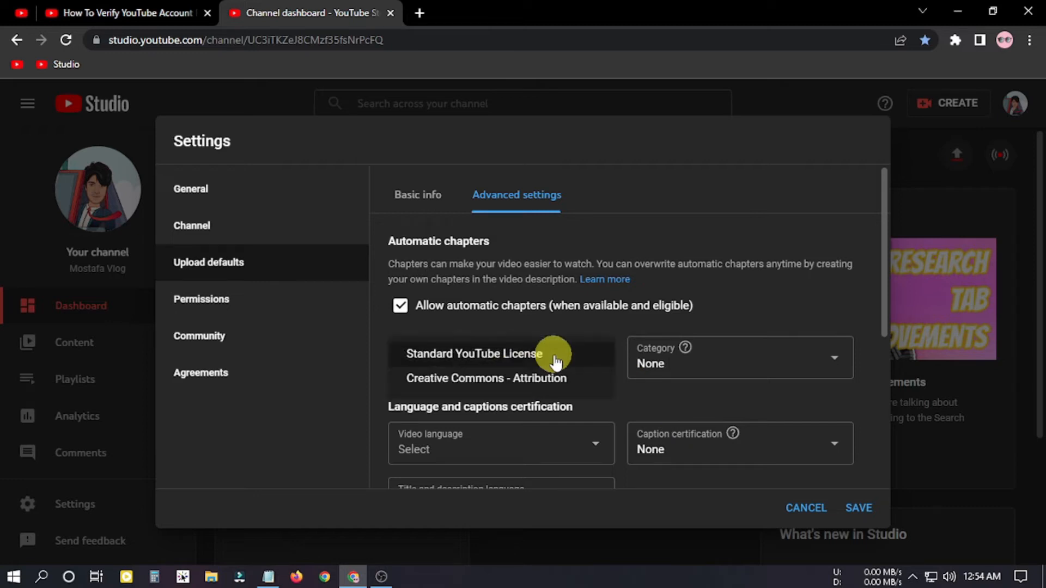
click(497, 356)
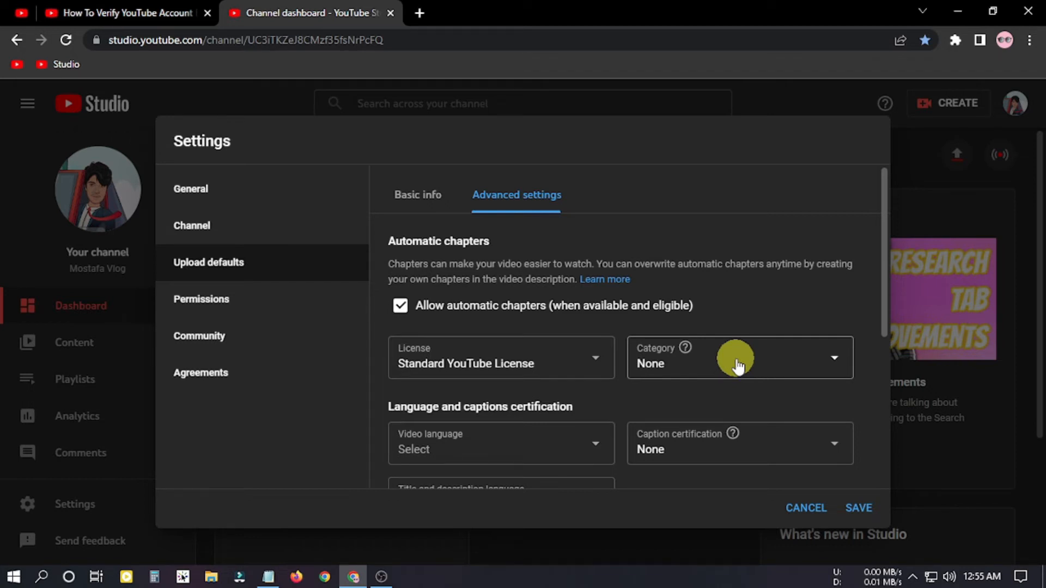
click(715, 364)
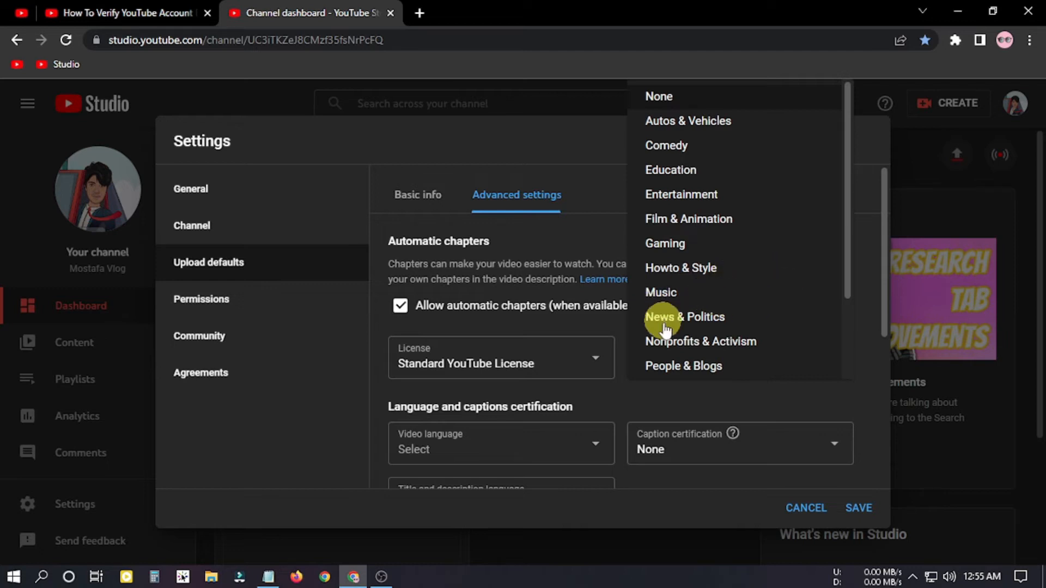
scroll(763, 360, down, 2)
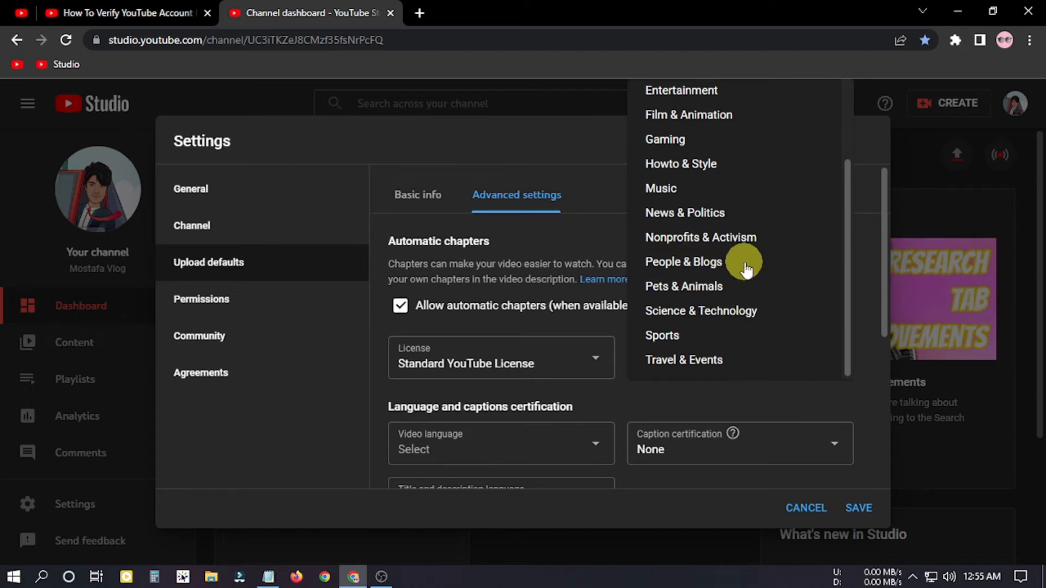
click(755, 366)
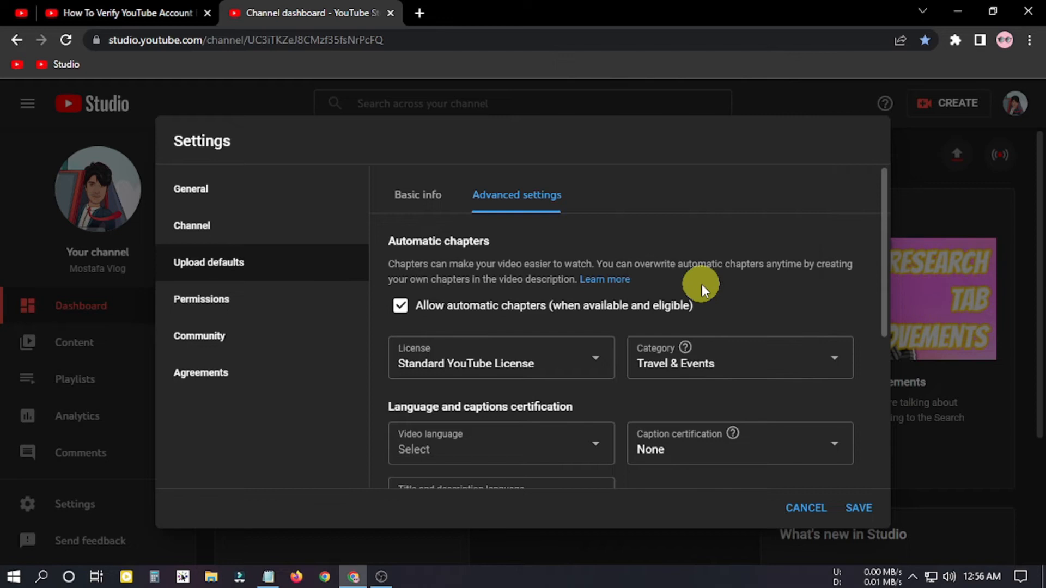
- Set the default video language to Bangla and leave the caption certification at None
scroll(691, 283, down, 2)
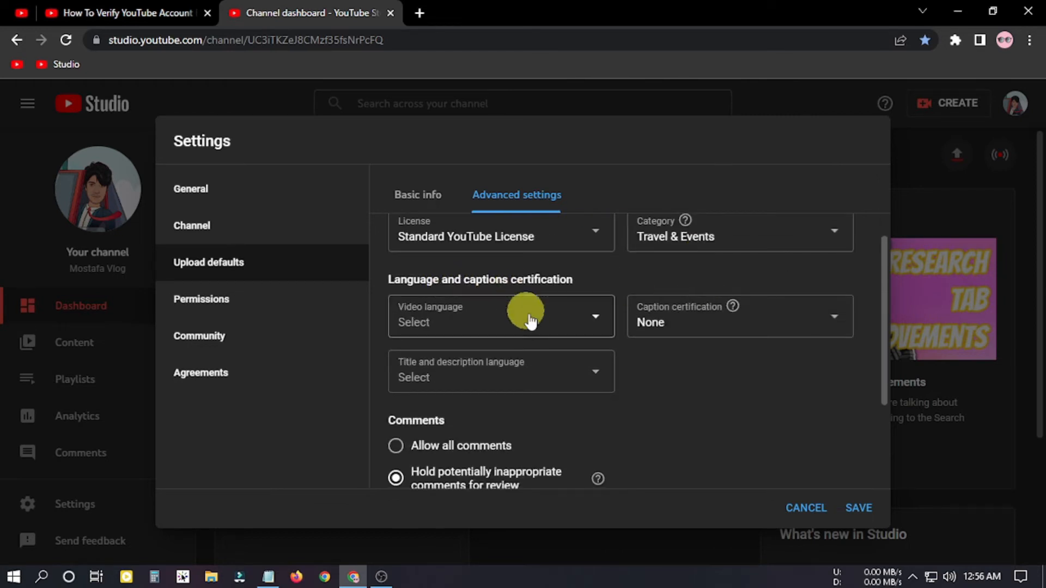
click(560, 325)
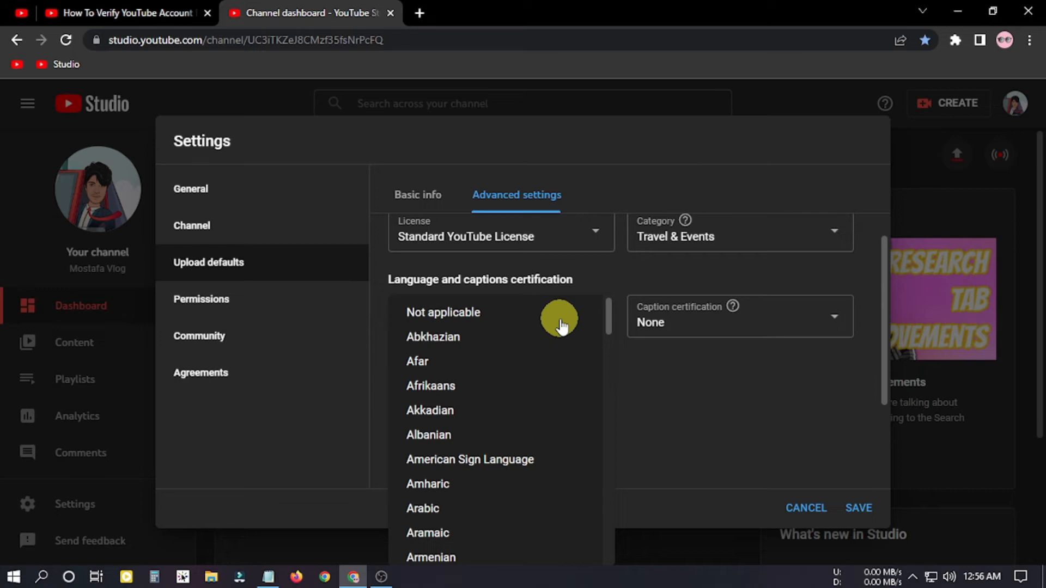
scroll(558, 325, down, 5)
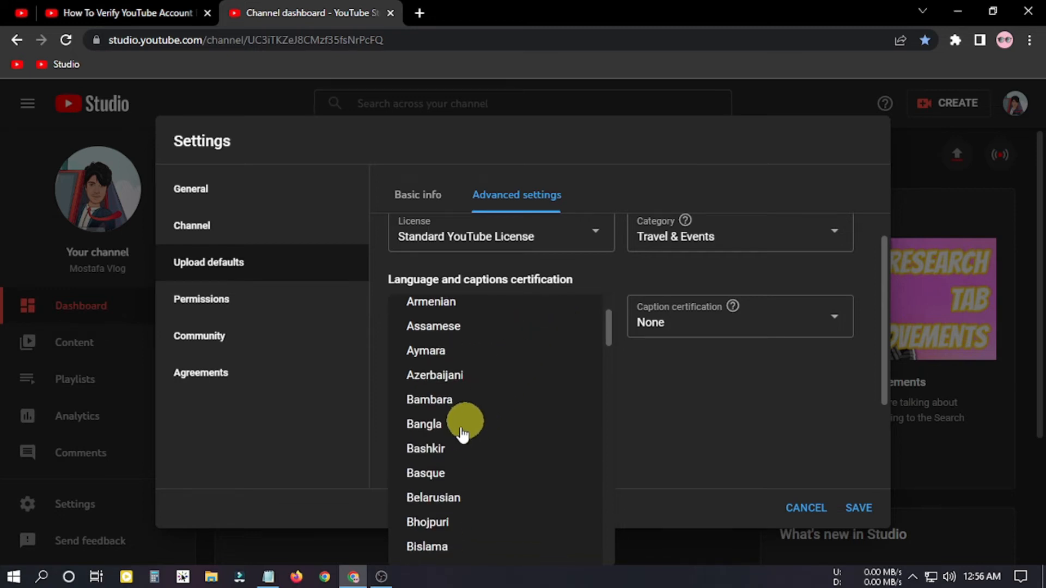
click(439, 423)
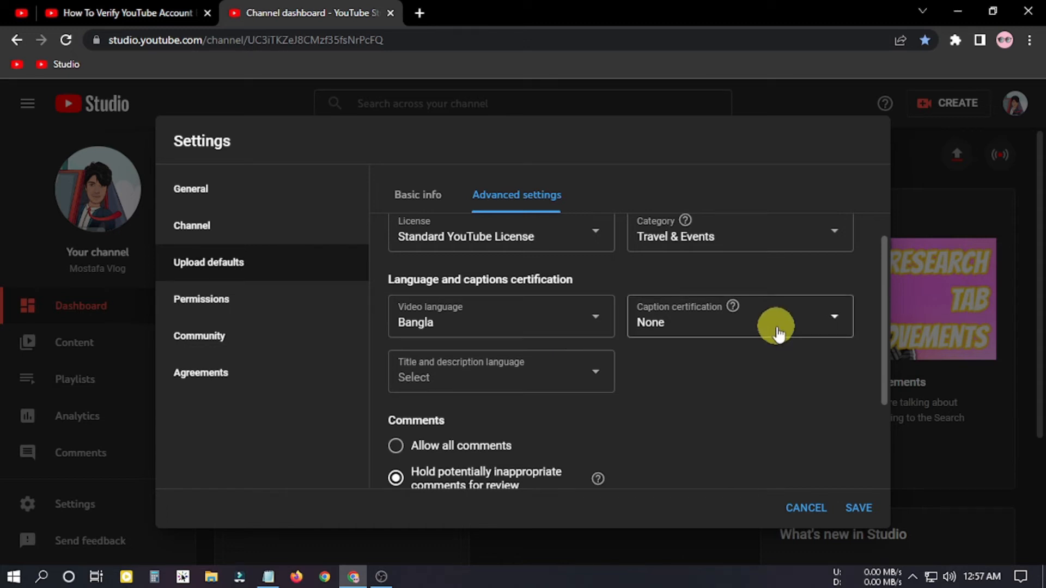
click(777, 333)
click(632, 313)
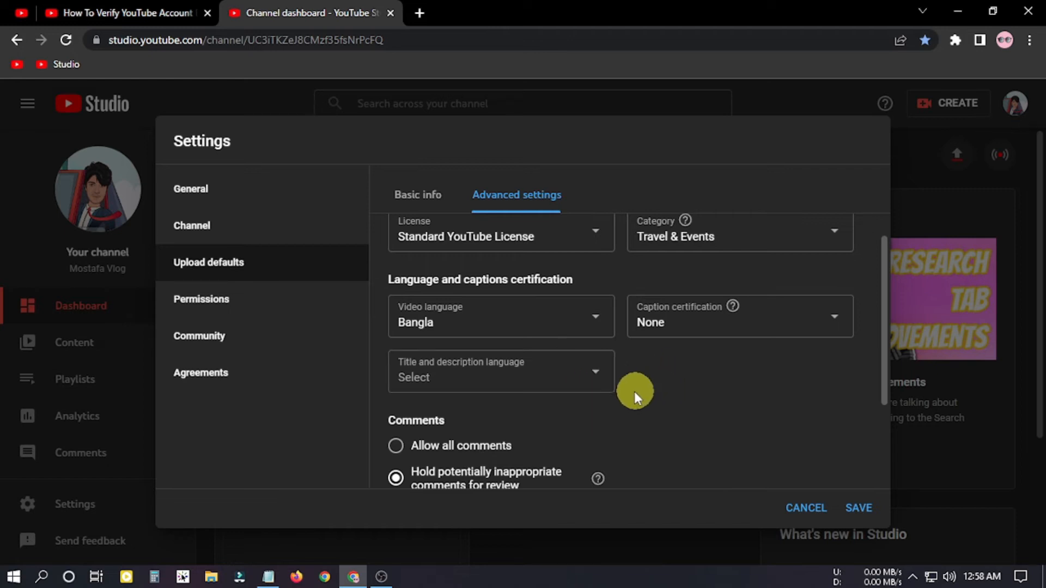
click(548, 380)
scroll(483, 256, down, 3)
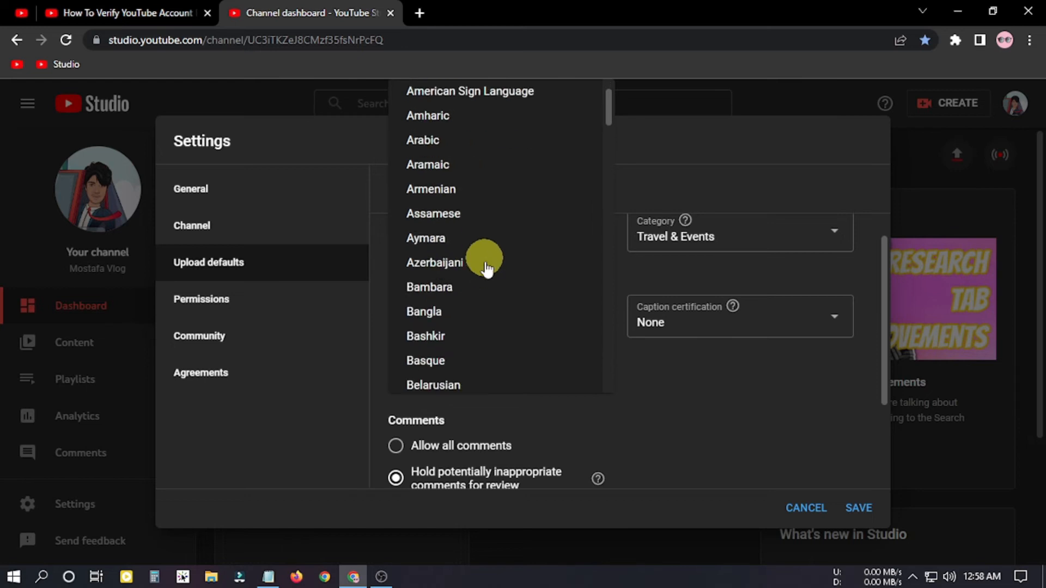
click(672, 383)
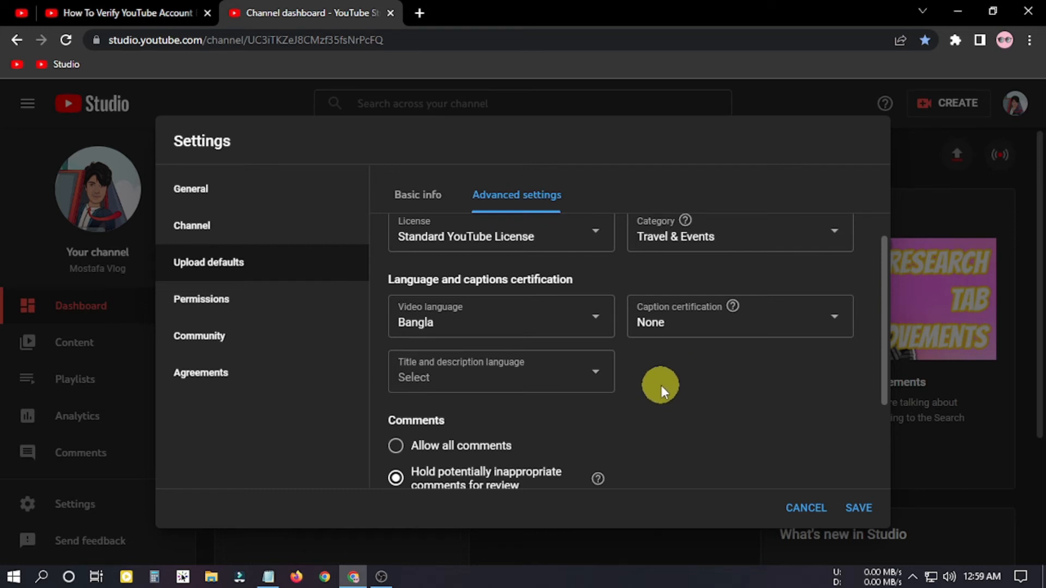
- Try the comment moderation options in order and set the default for new uploads to Disable comments
scroll(662, 384, down, 3)
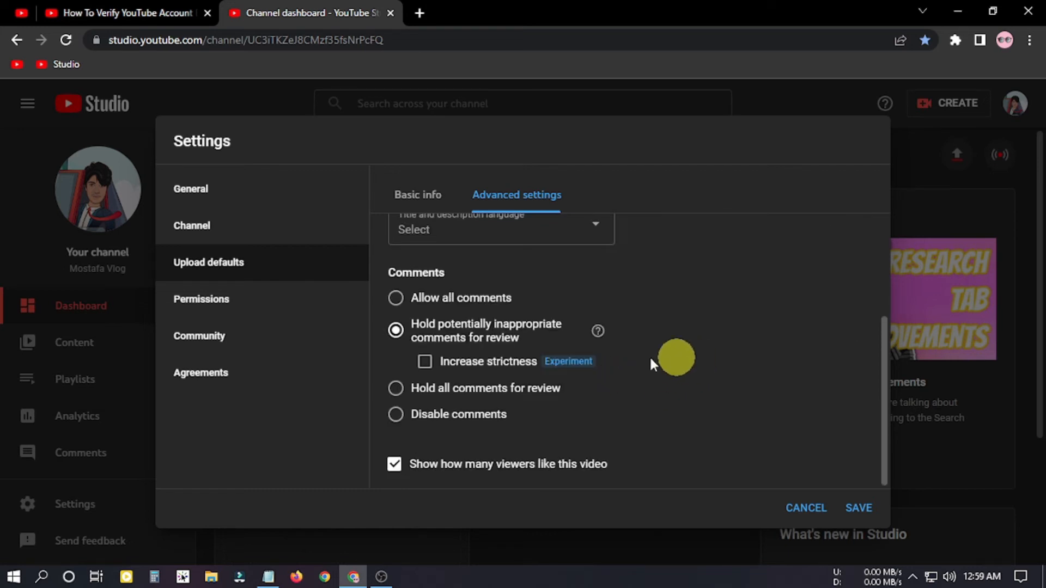
click(401, 300)
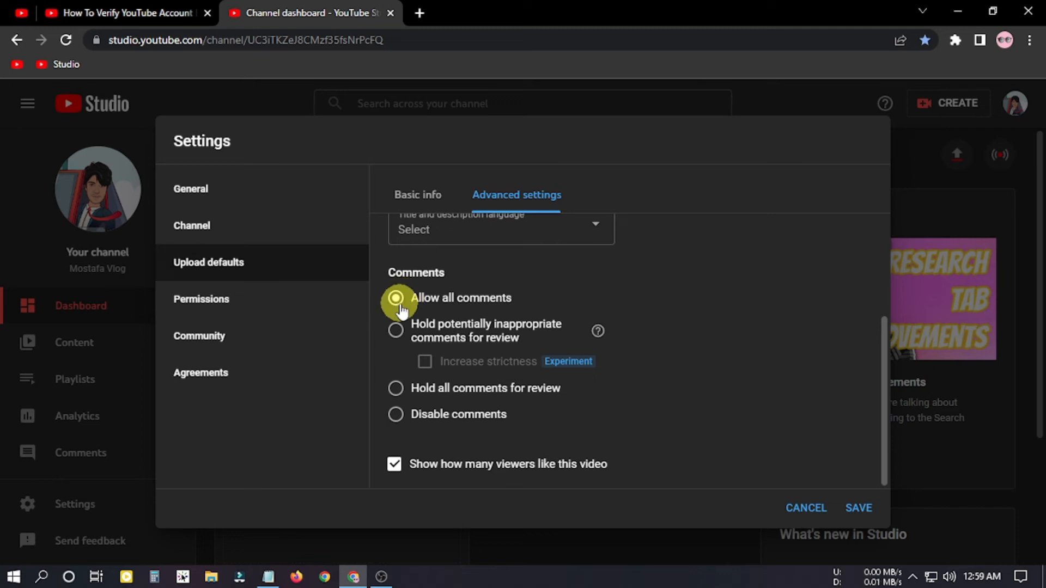
click(395, 331)
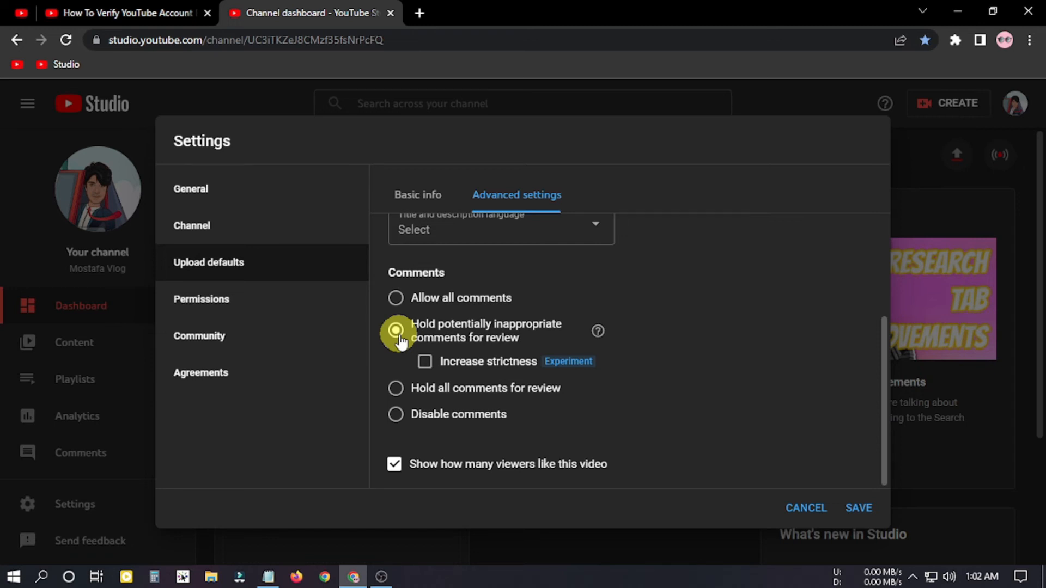
click(396, 388)
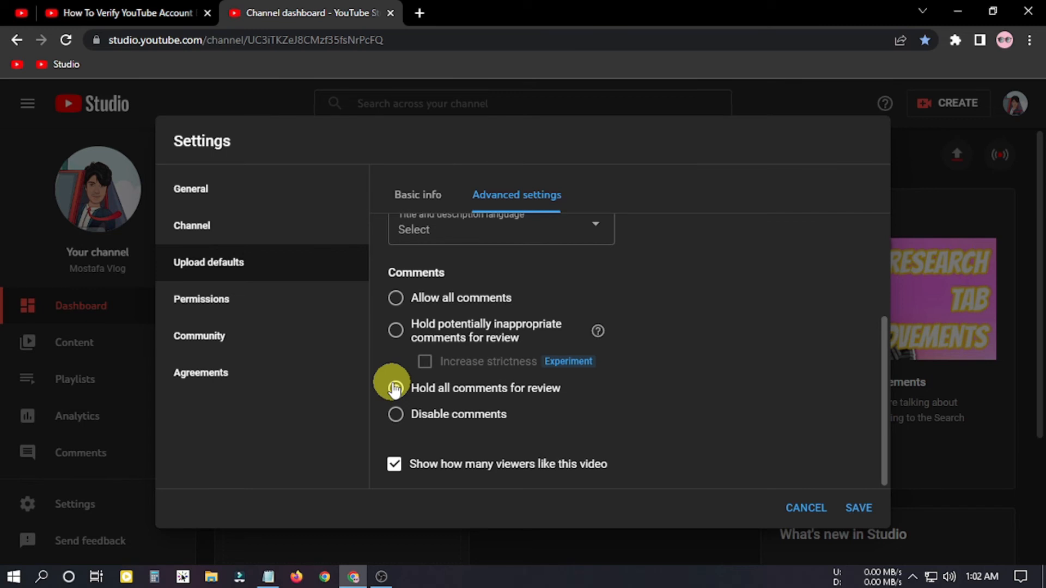
click(397, 415)
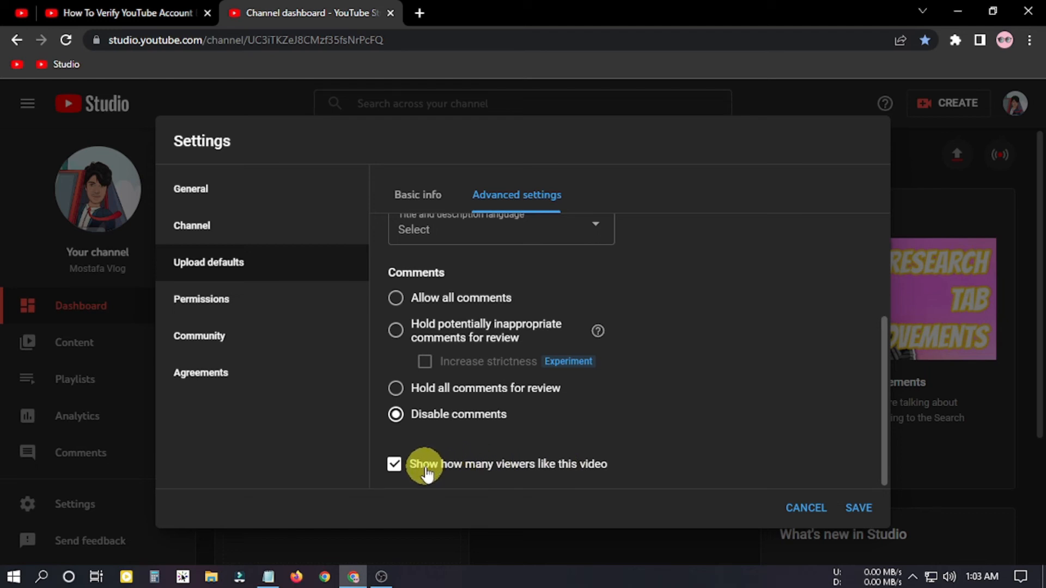
- Keep "Show how many viewers like this video" enabled and save the upload defaults
click(395, 465)
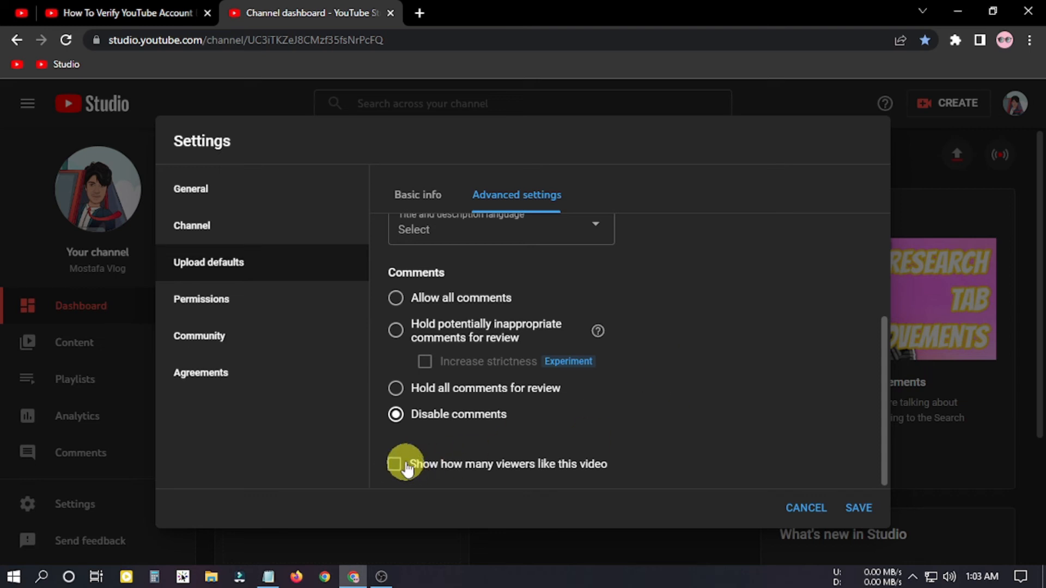
click(394, 465)
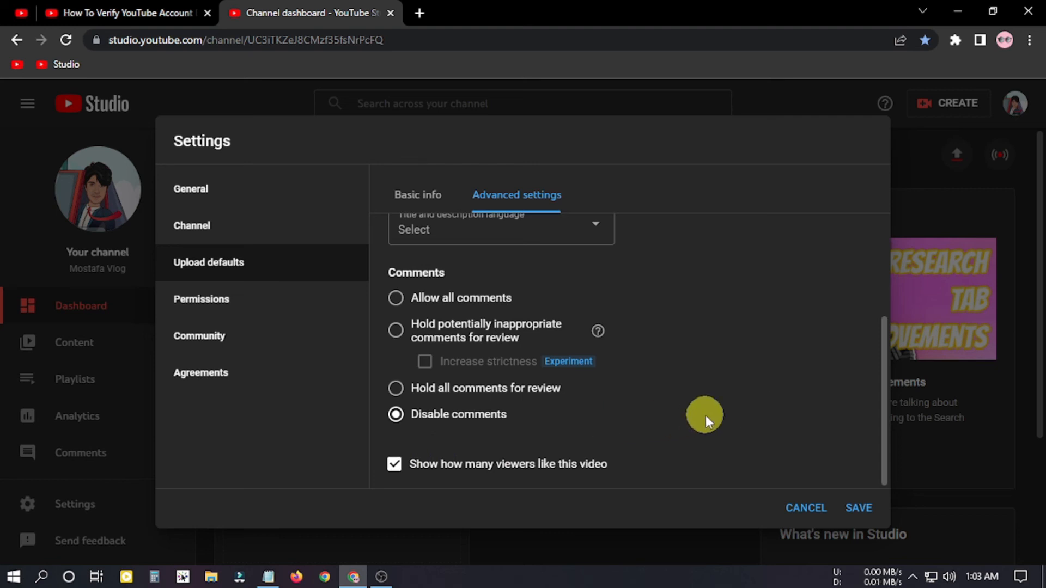
click(860, 508)
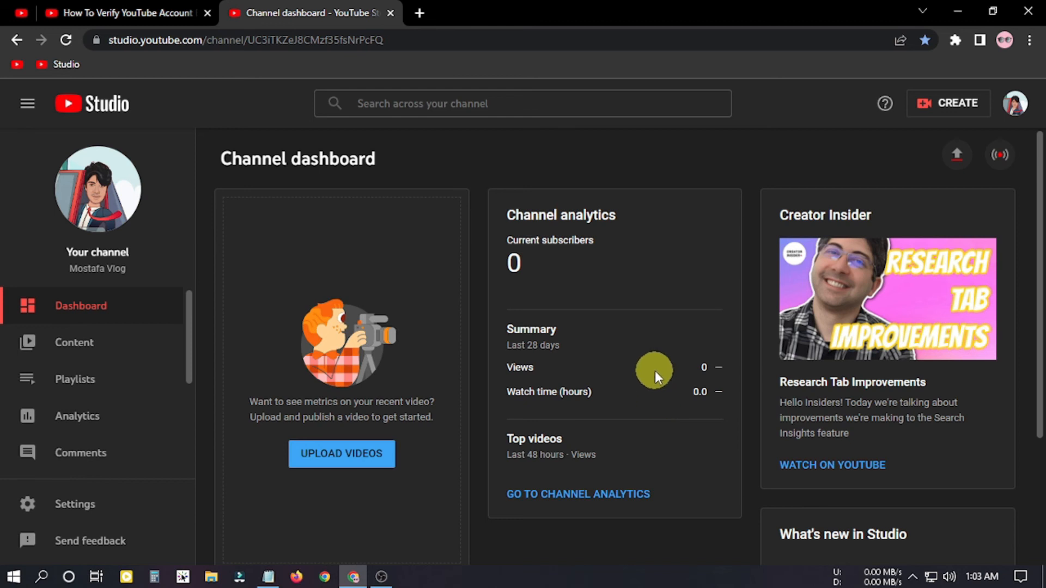
- Reopen the upload defaults, review the saved basic info and advanced settings, and close the settings
scroll(649, 369, down, 3)
scroll(648, 370, up, 3)
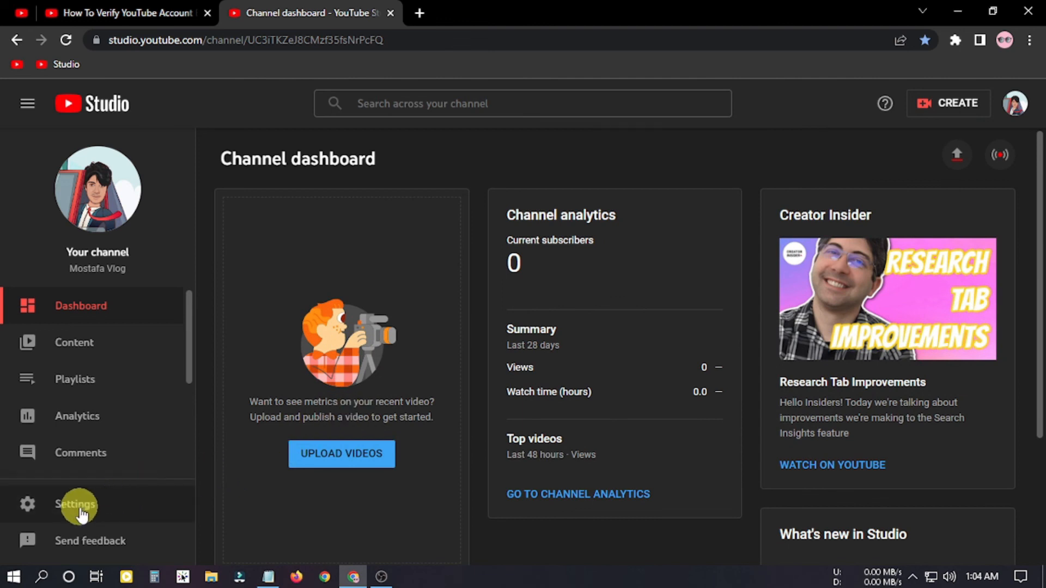
click(80, 511)
click(252, 267)
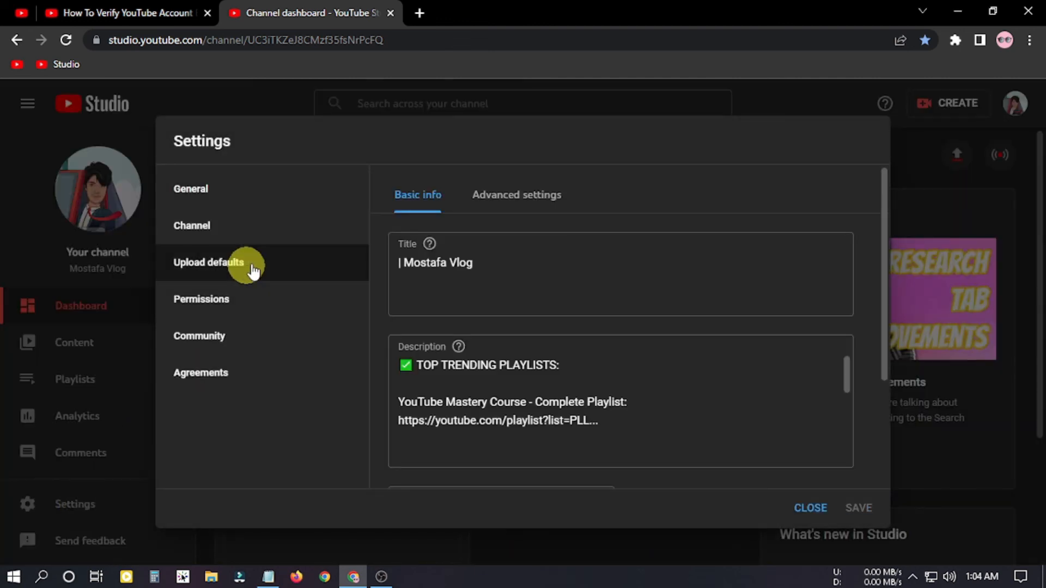
scroll(512, 368, down, 5)
scroll(480, 371, down, 5)
scroll(567, 395, up, 10)
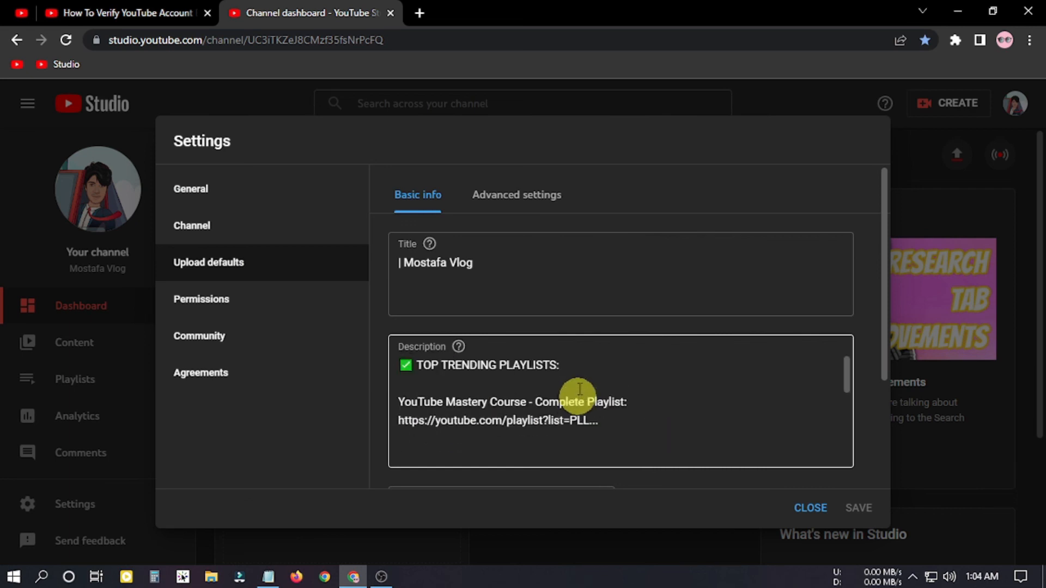
click(520, 203)
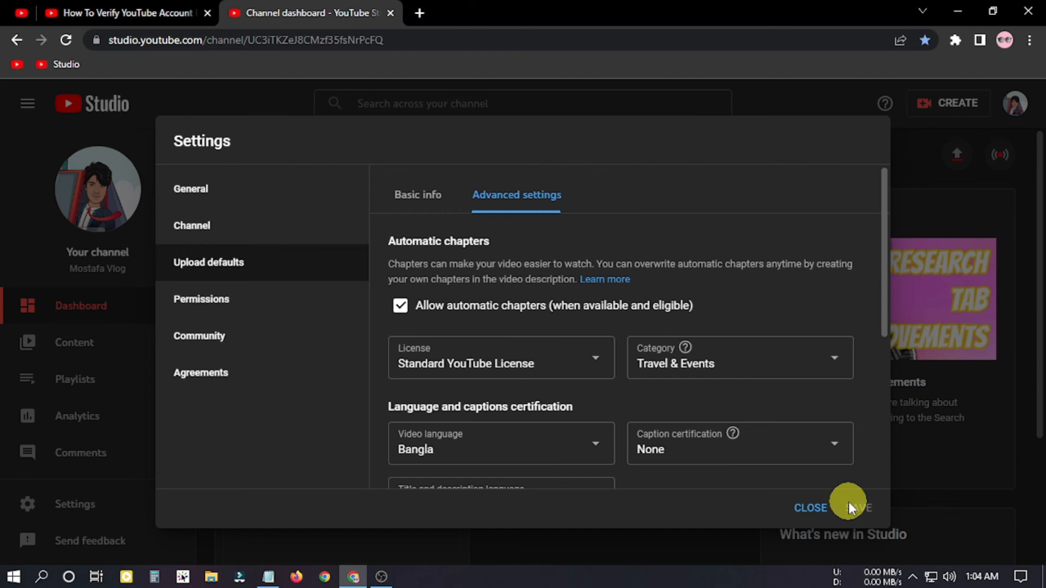
click(811, 509)
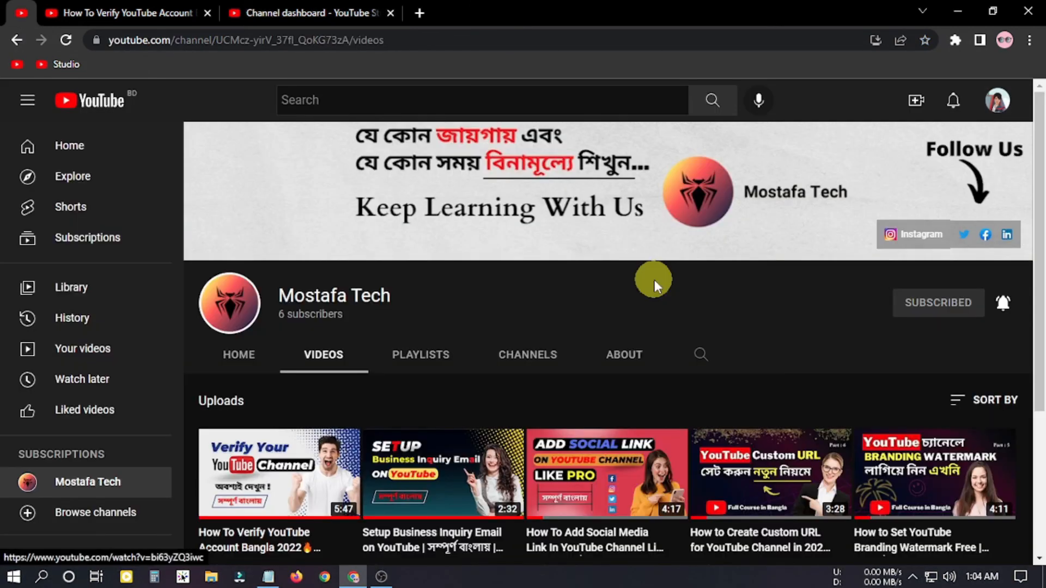